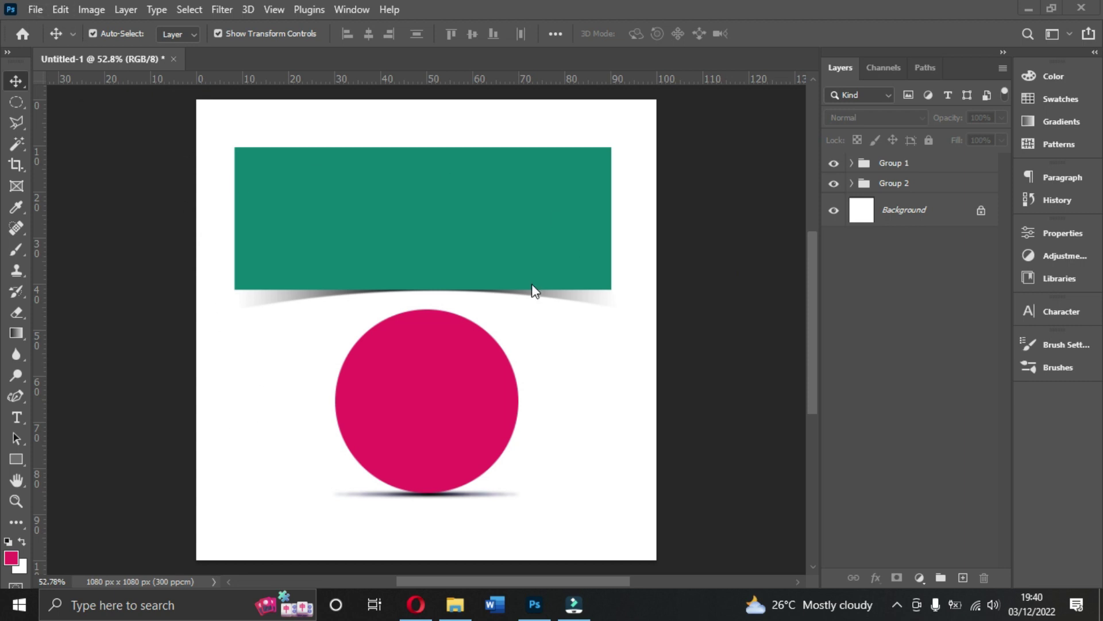
Step: Create a new 1080 x 1080 px document at 300 pixels per centimetre with a white background
click(36, 9)
click(45, 26)
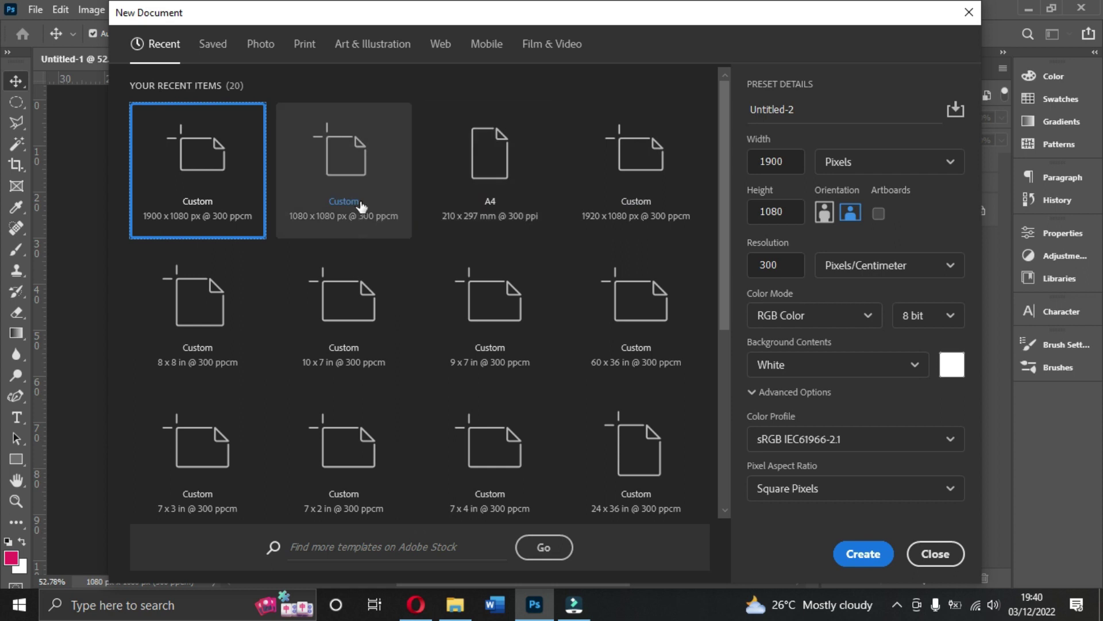
click(343, 191)
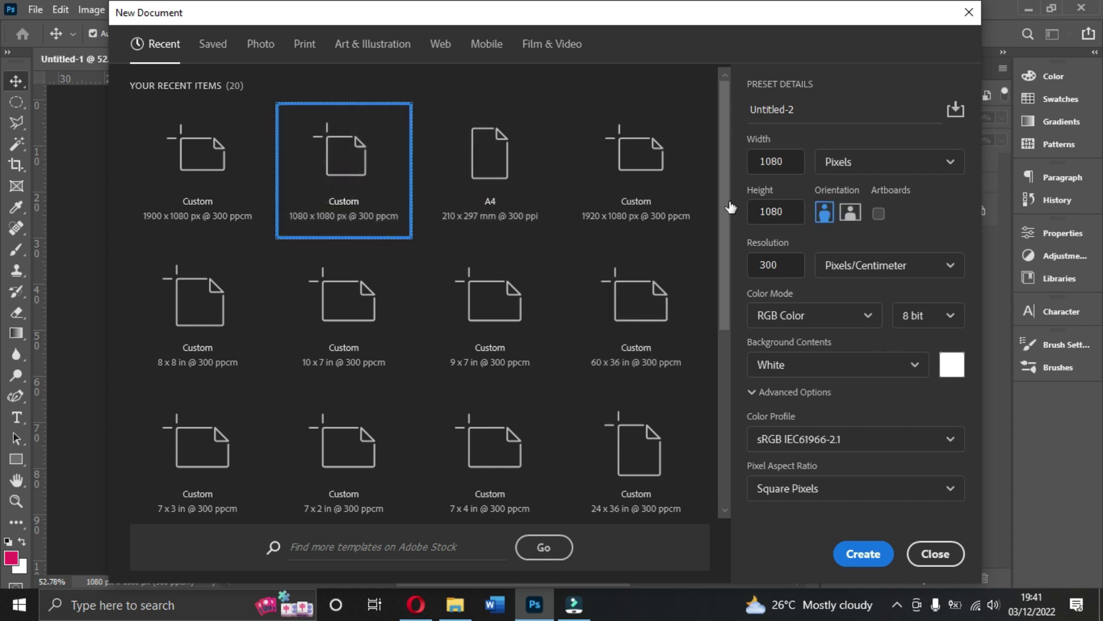
click(840, 557)
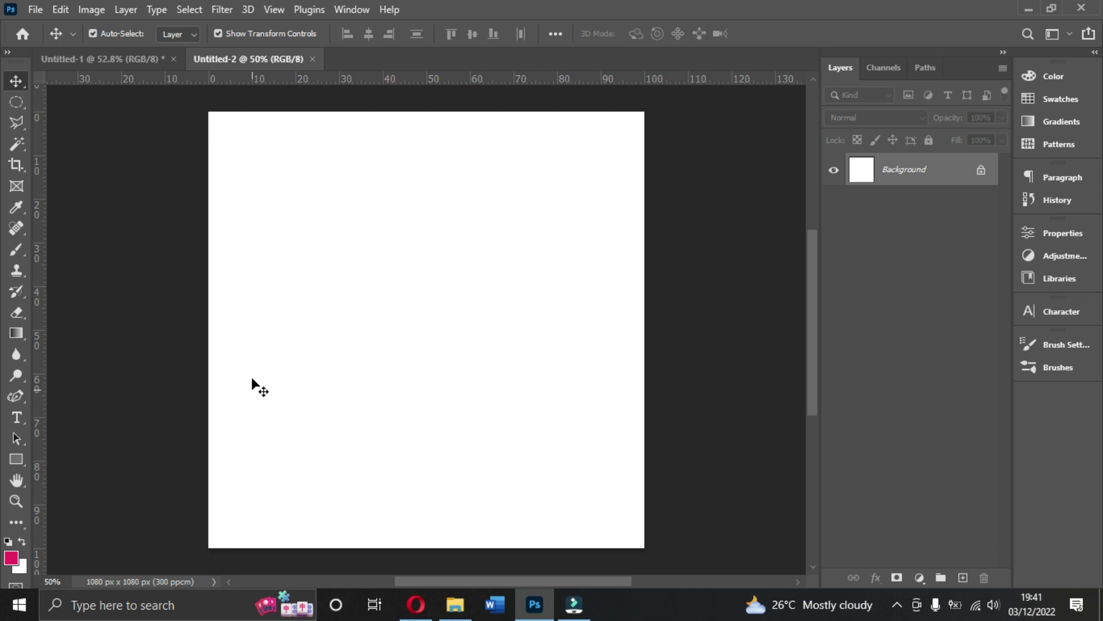
Step: Draw a pink rectangle about 740 x 286 px and centre it horizontally in the upper part of the canvas
click(15, 459)
drag(256, 146, 555, 262)
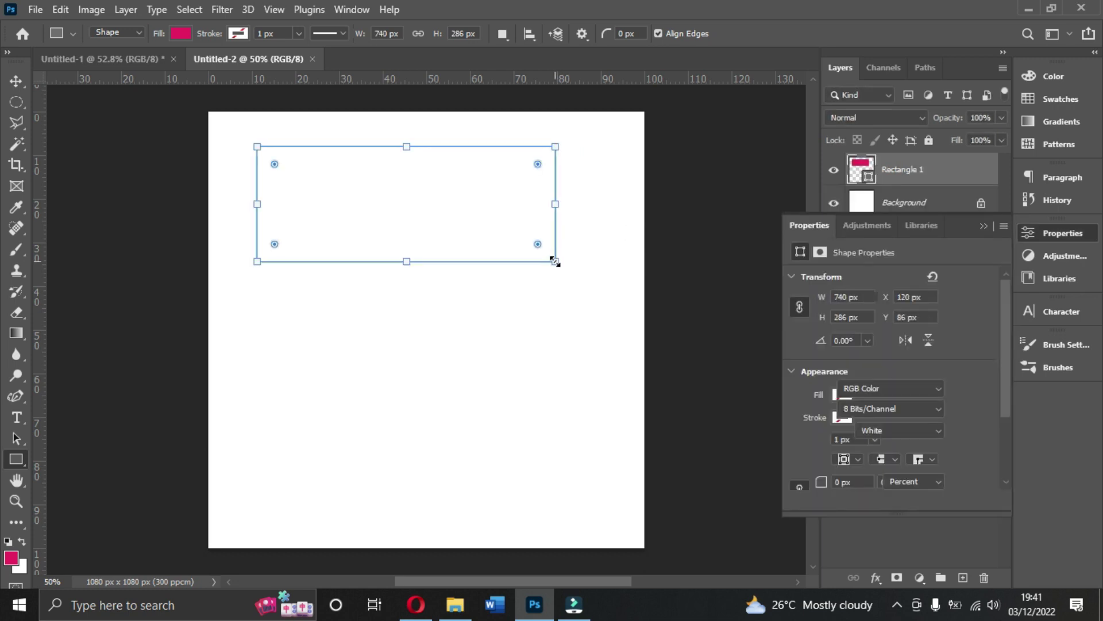
click(16, 81)
drag(414, 189, 422, 217)
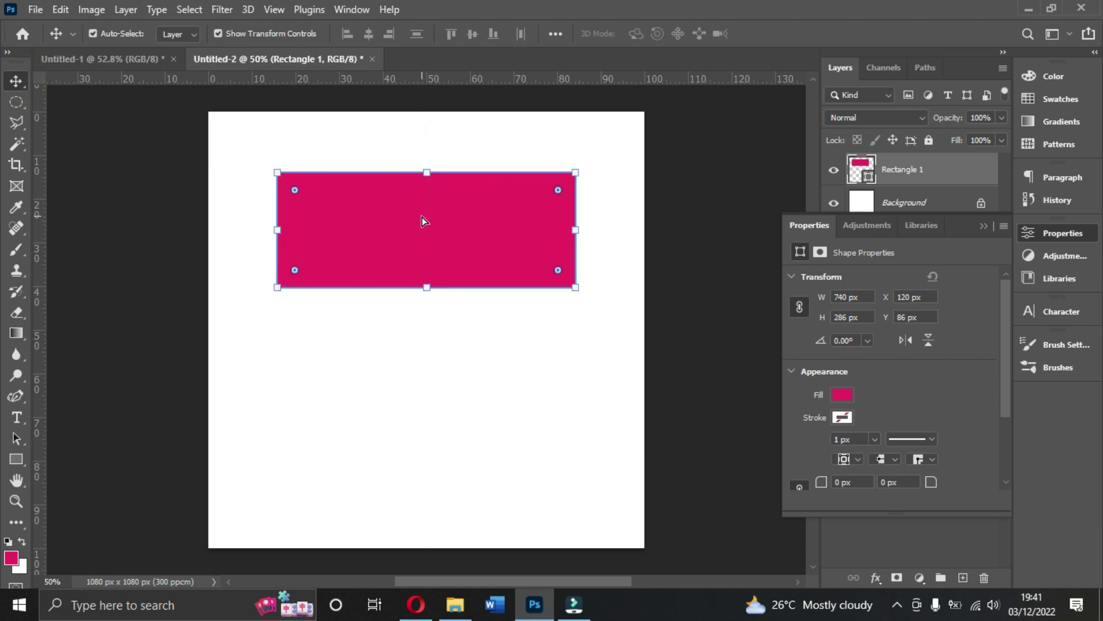
click(982, 226)
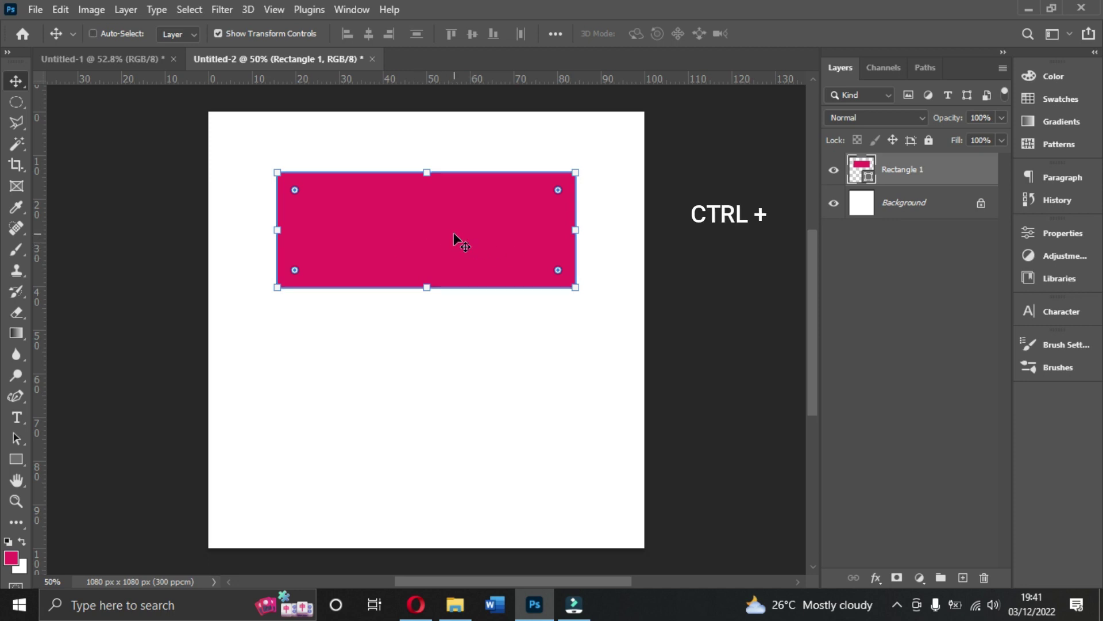
Step: Duplicate the rectangle, place the copy directly beneath the original, and reduce its height to about 122 px
key(ctrl+j)
drag(454, 236, 450, 354)
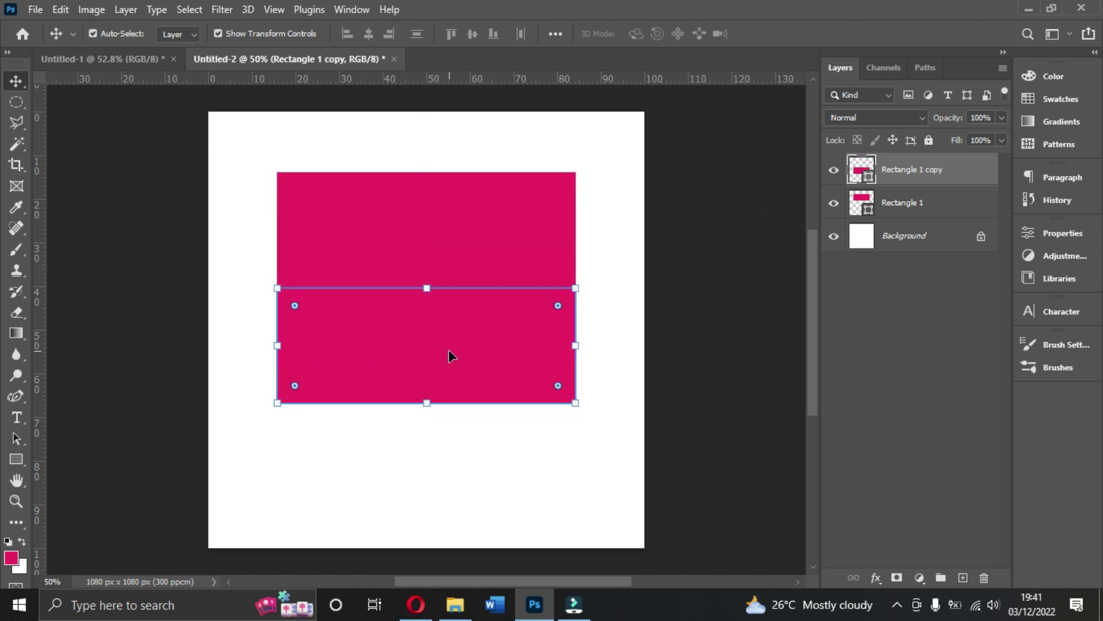
click(12, 458)
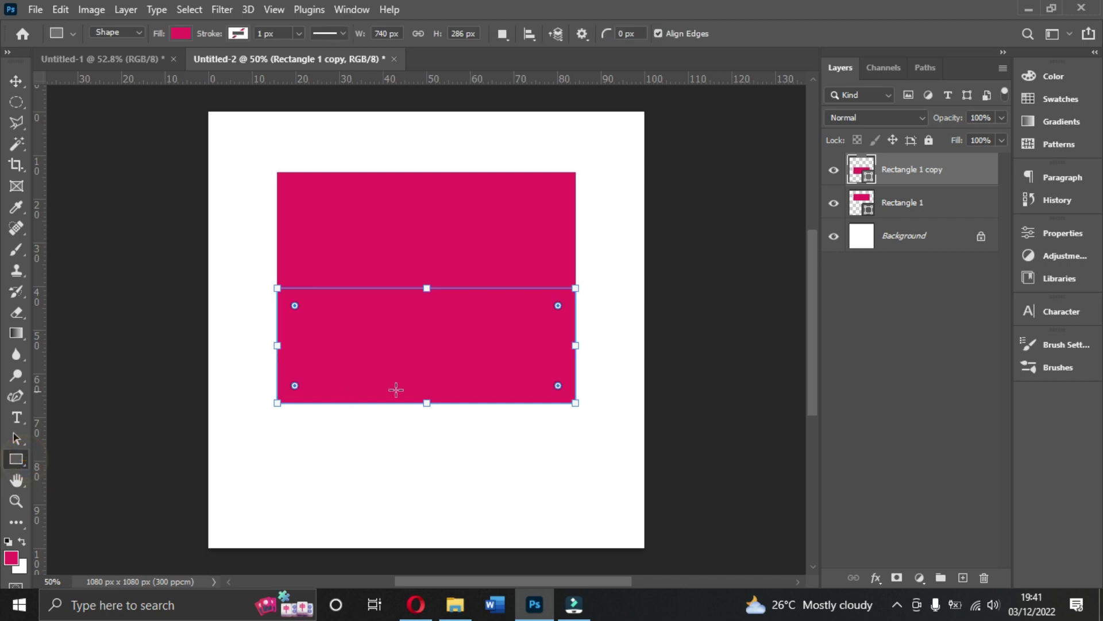
drag(428, 404, 427, 331)
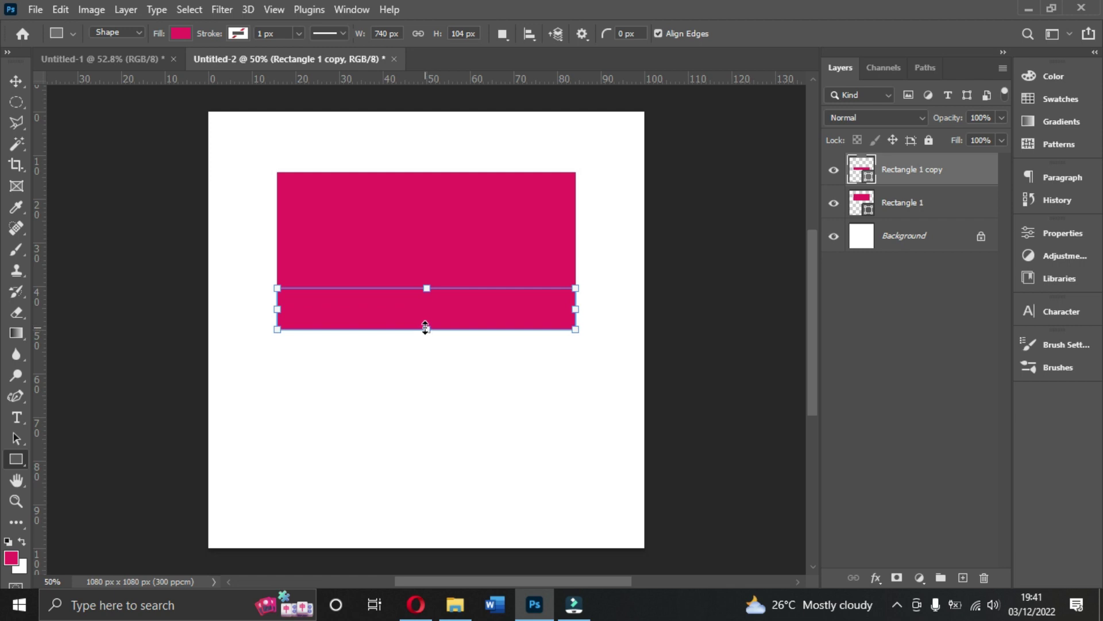
drag(426, 332, 426, 334)
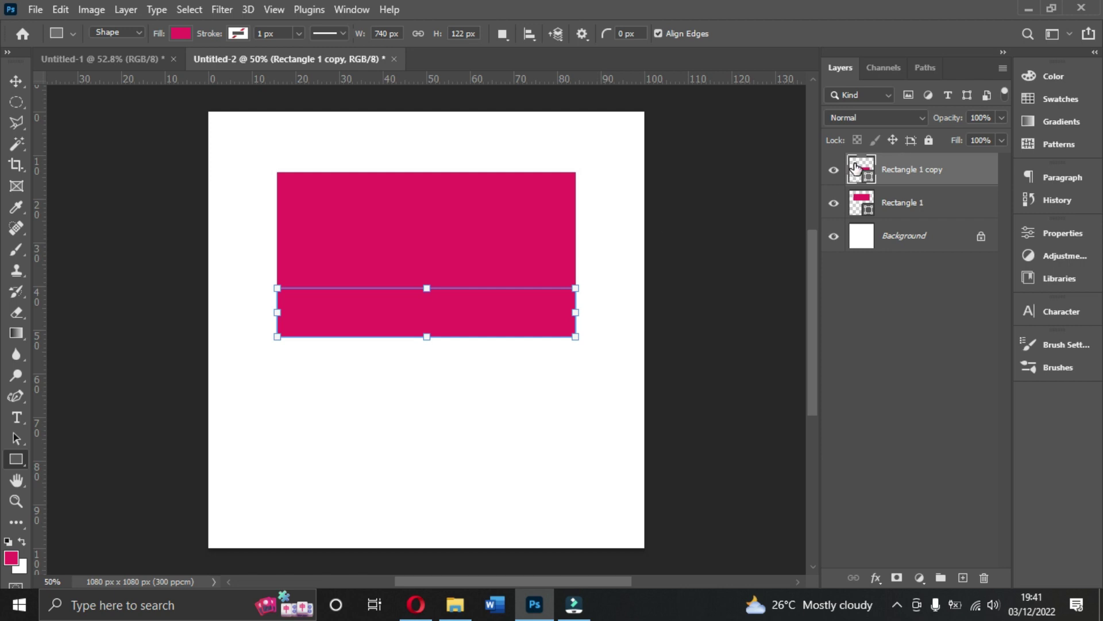
Step: Warp the rectangle copy so the middle of its lower edge arches up to the original rectangle's bottom edge
click(19, 81)
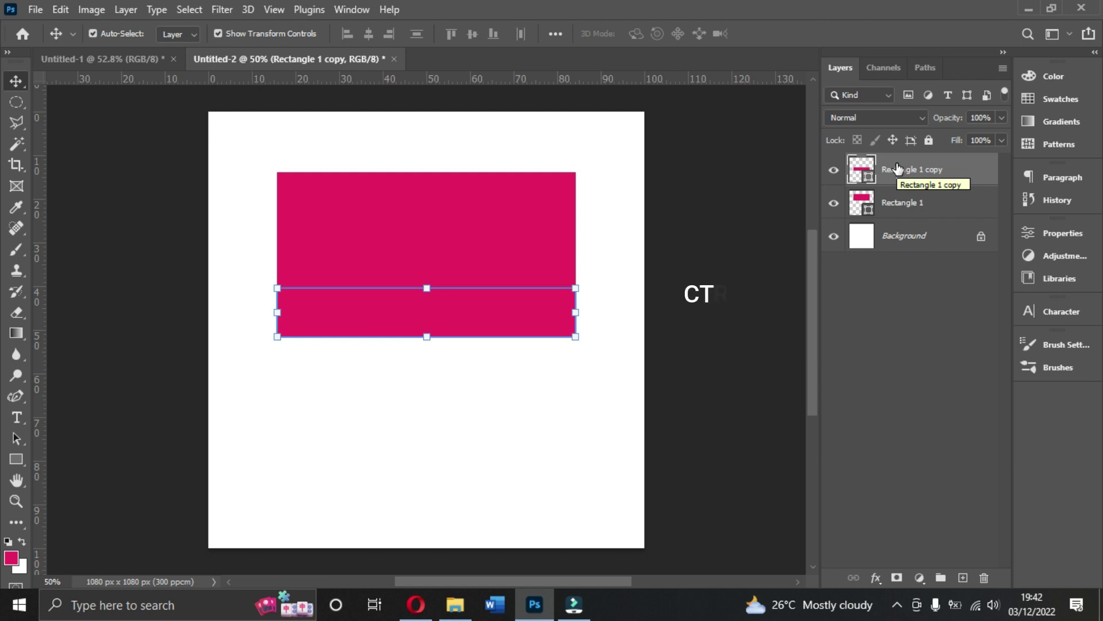
key(ctrl+t)
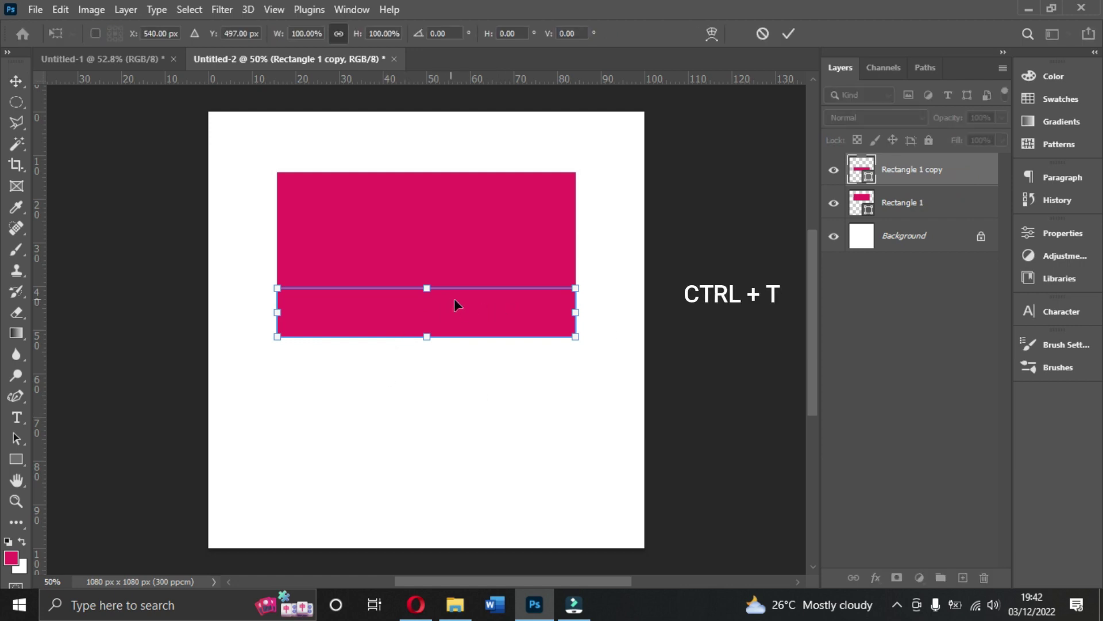
right_click(495, 309)
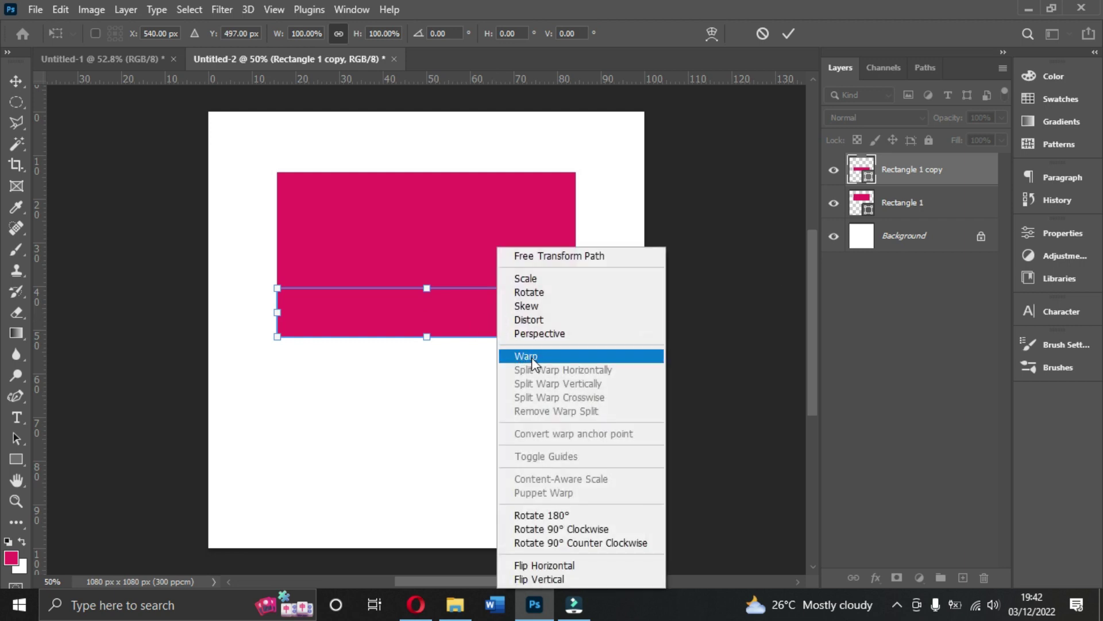
click(416, 312)
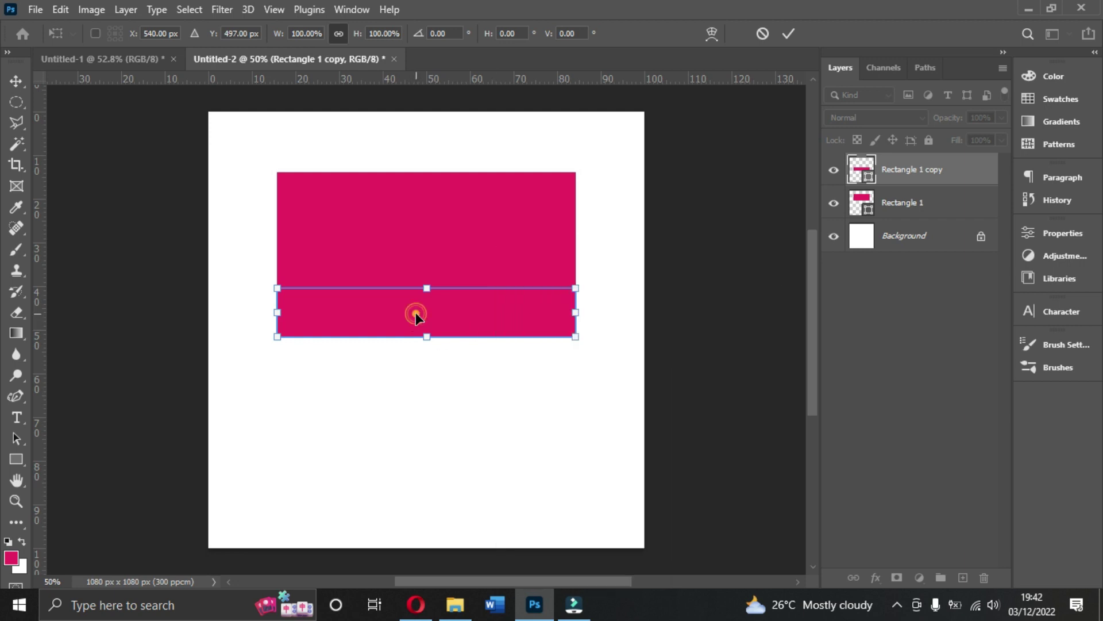
right_click(539, 315)
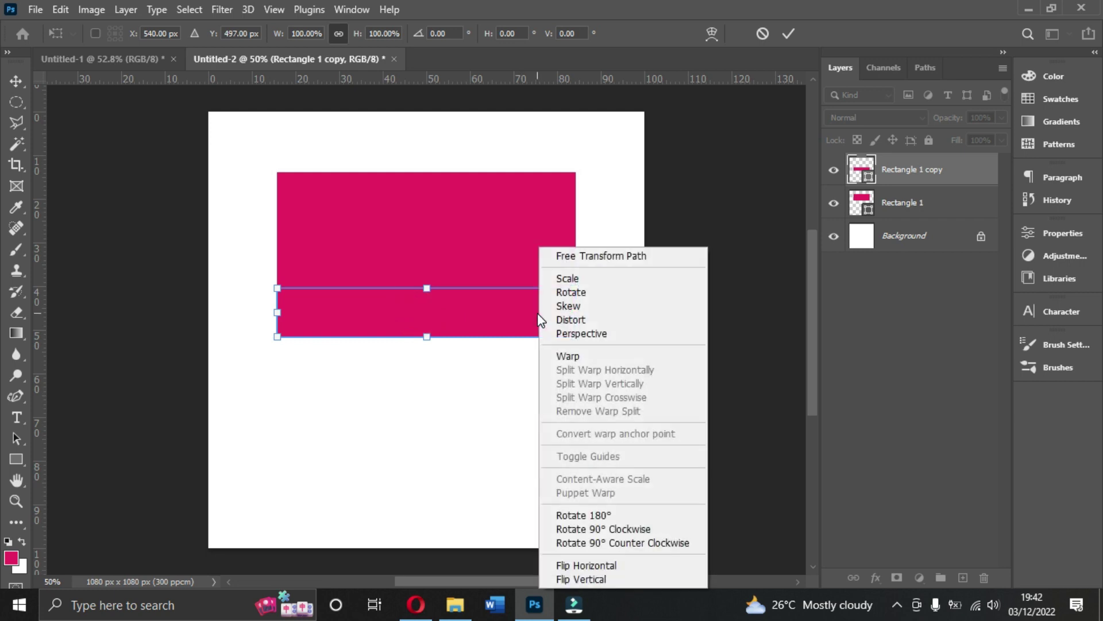
click(569, 362)
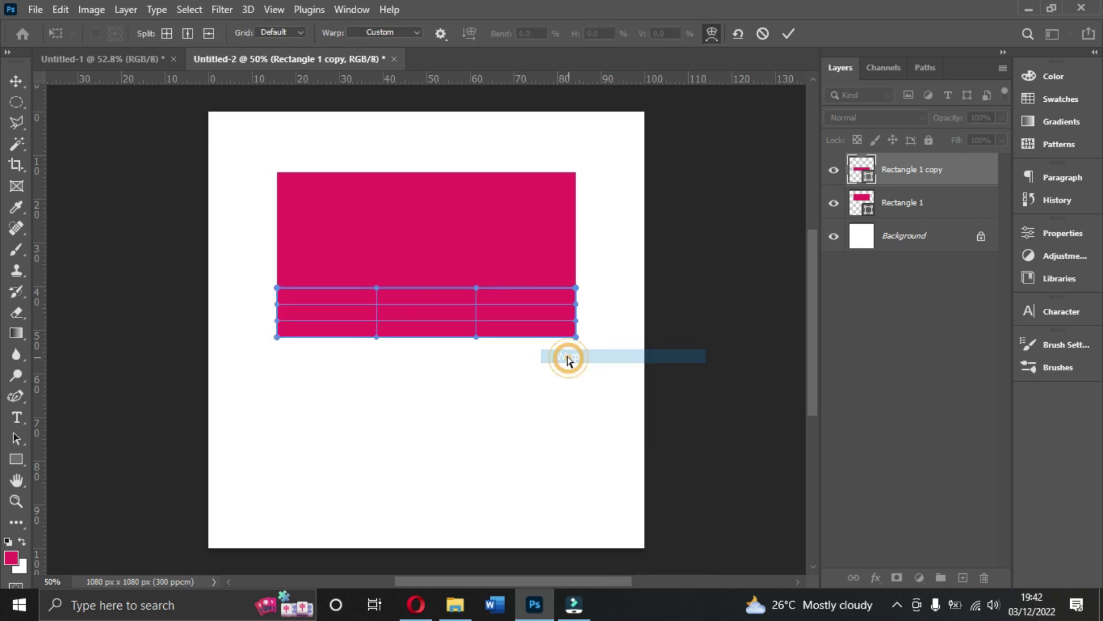
click(428, 336)
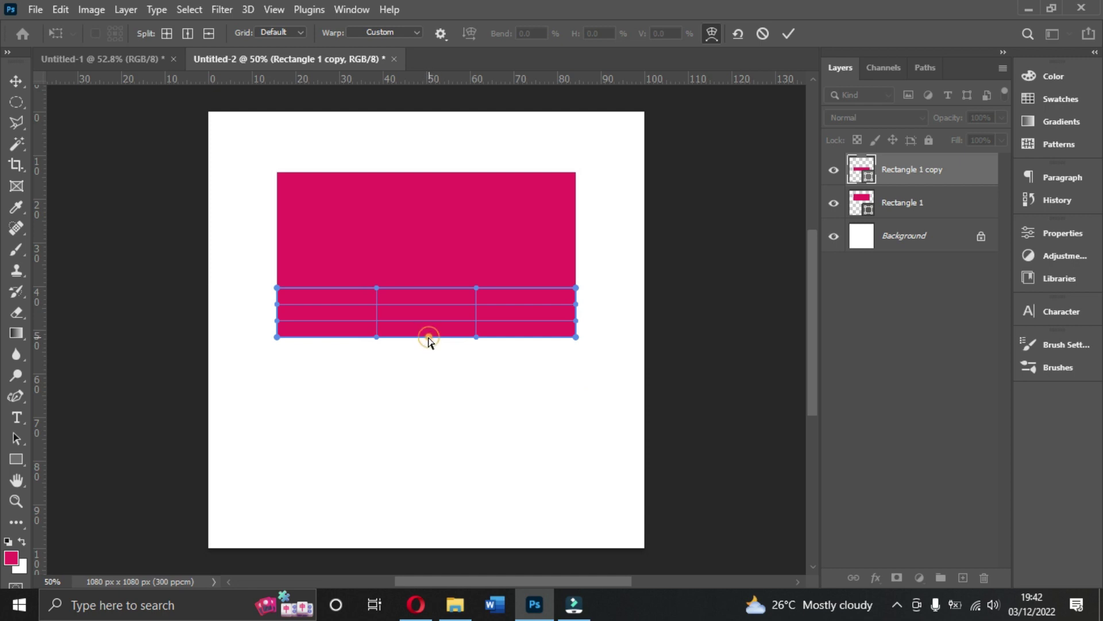
drag(426, 337, 427, 290)
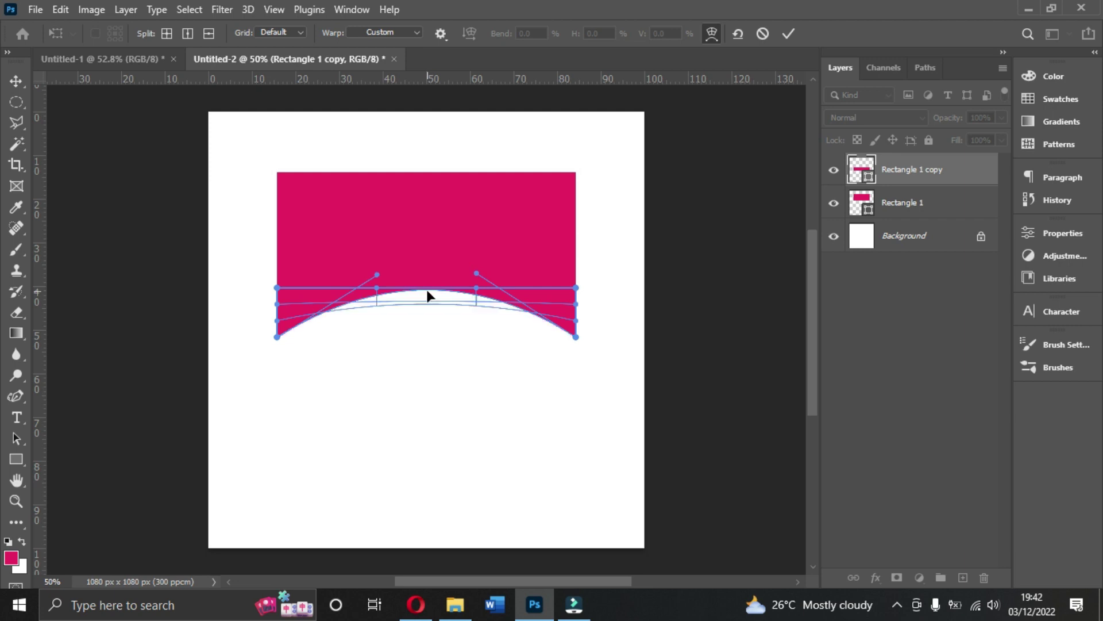
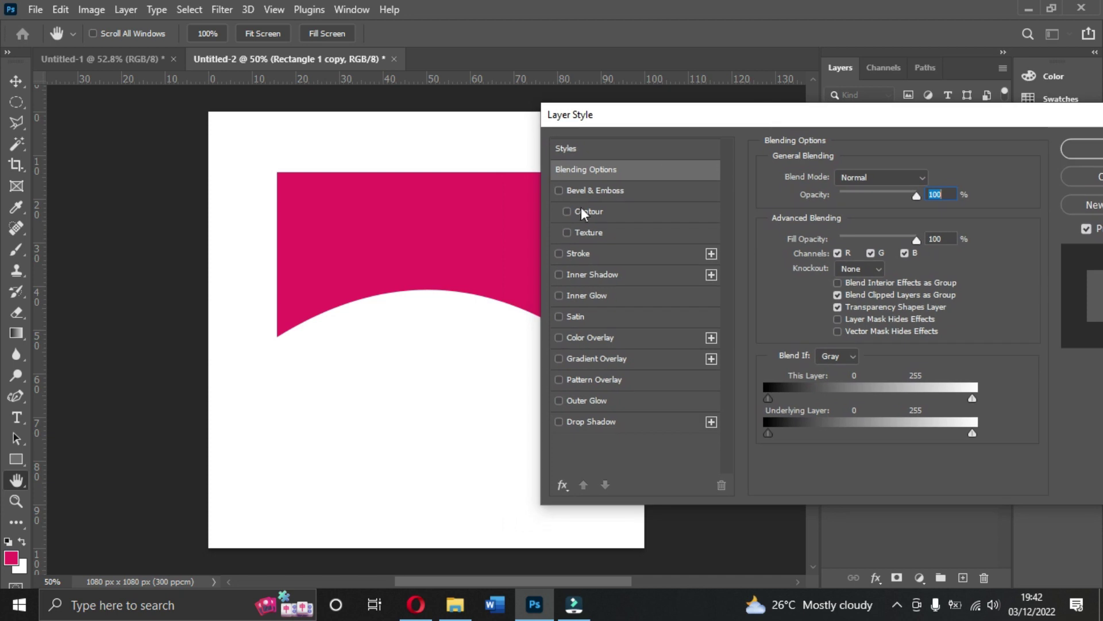
click(575, 359)
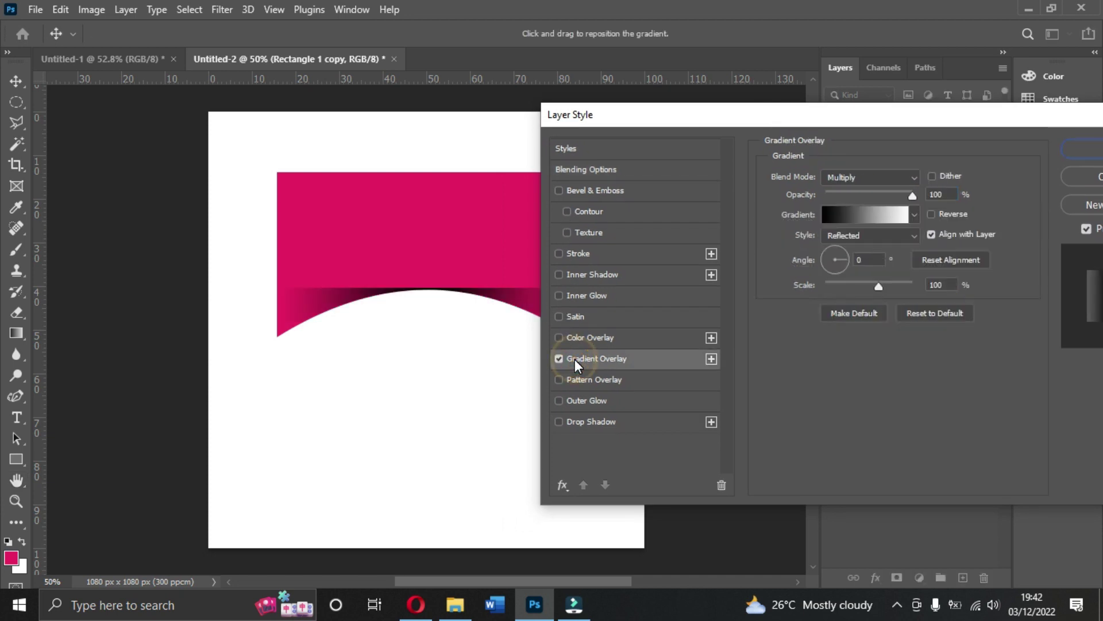
click(843, 217)
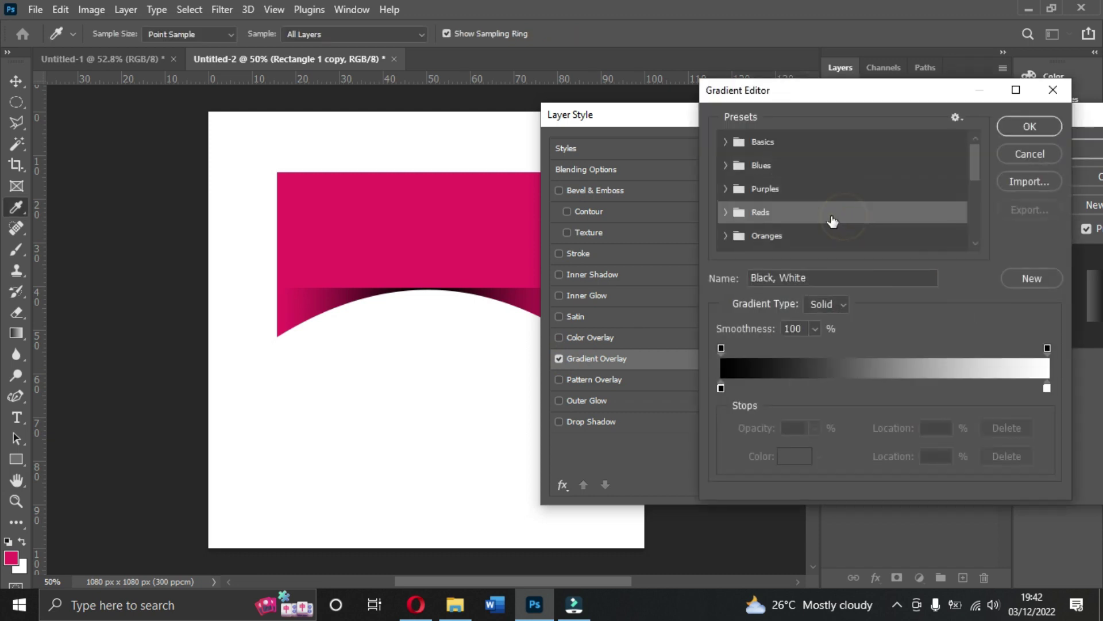
click(728, 142)
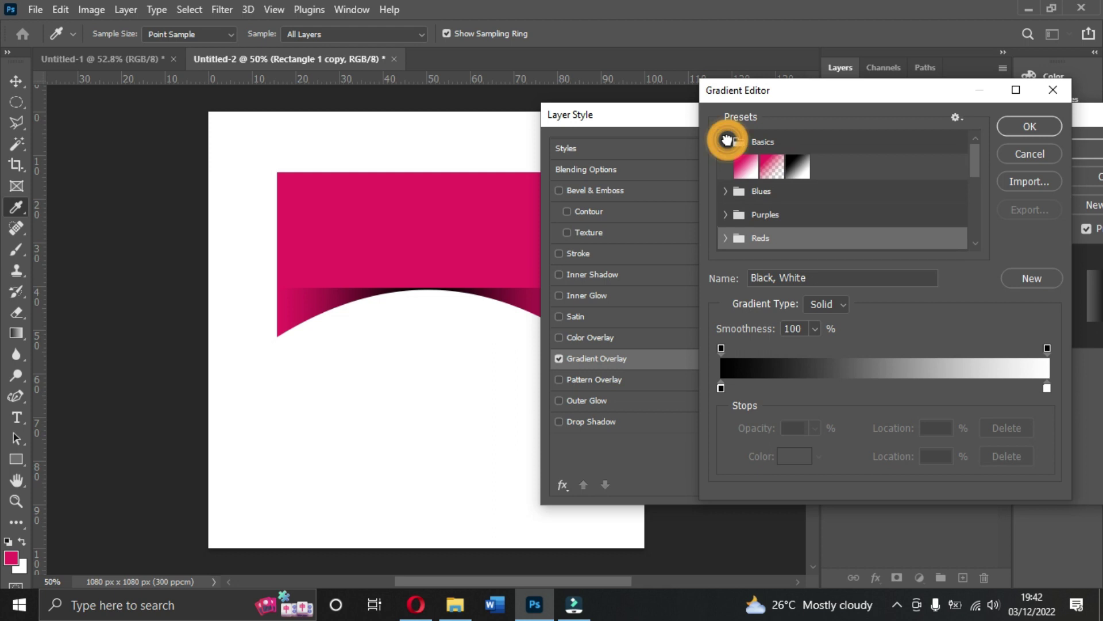
click(798, 174)
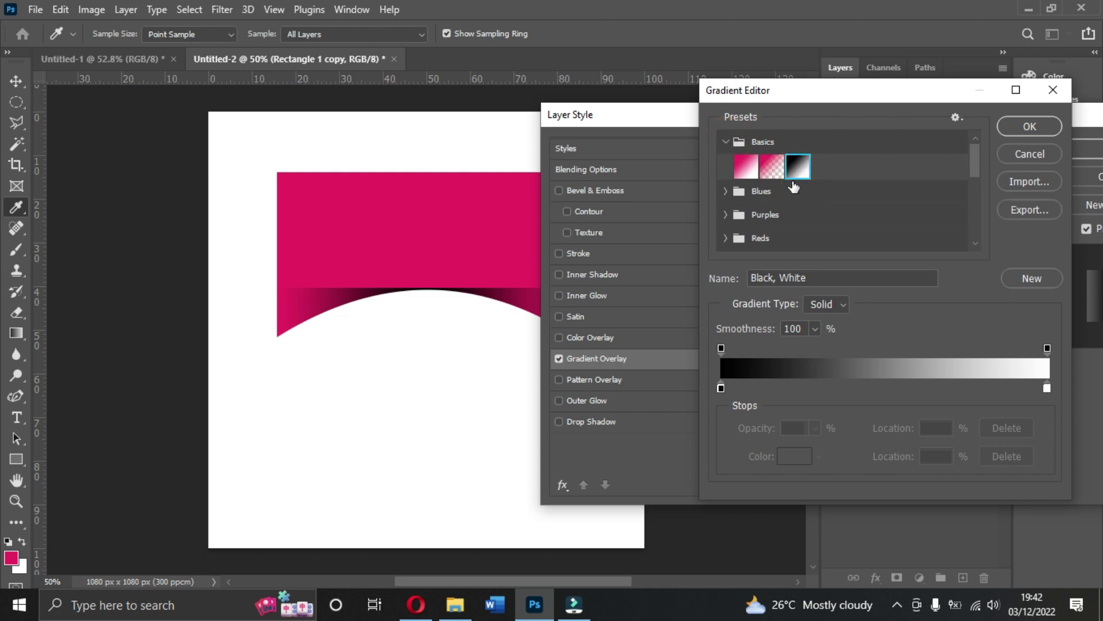
click(1028, 126)
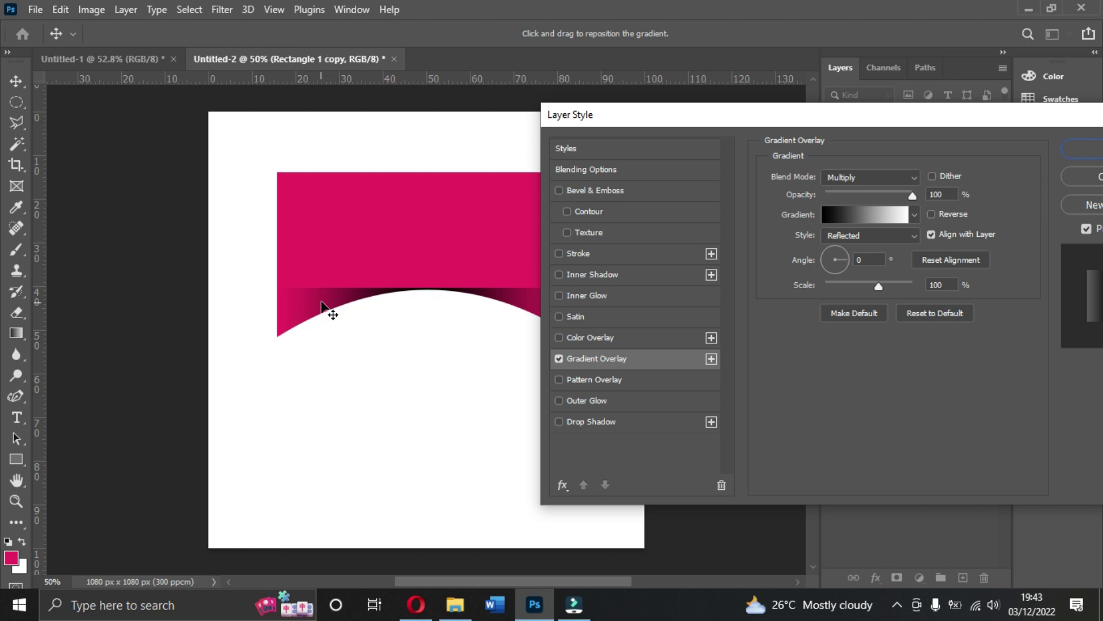
click(1086, 180)
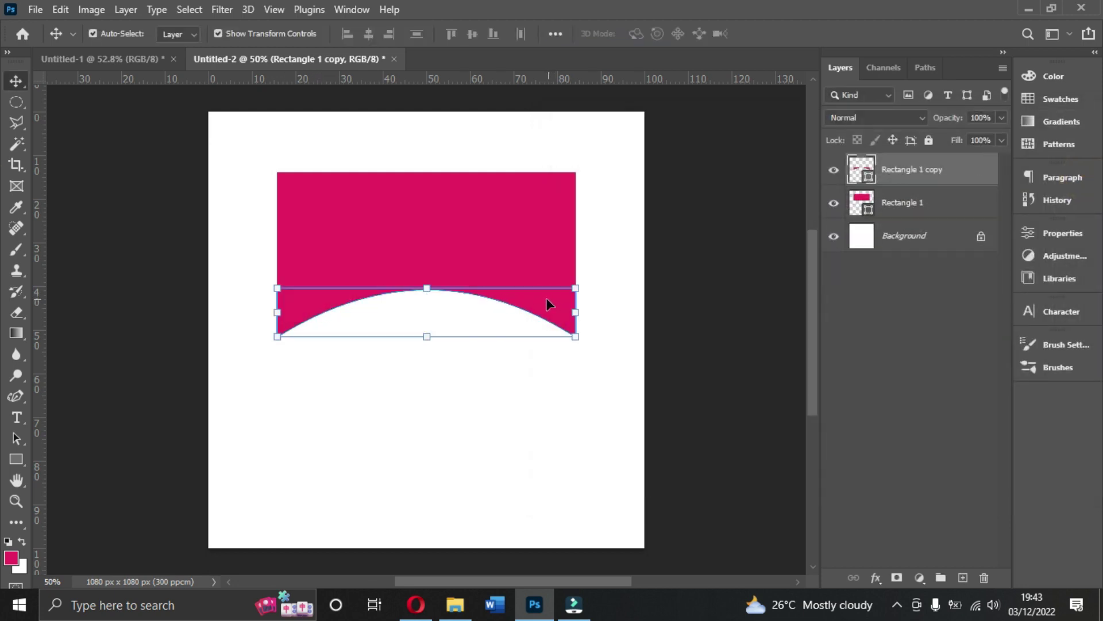
Step: Change the fill of the arched rectangle copy from pink to a light grey
double_click(860, 168)
drag(716, 193, 629, 139)
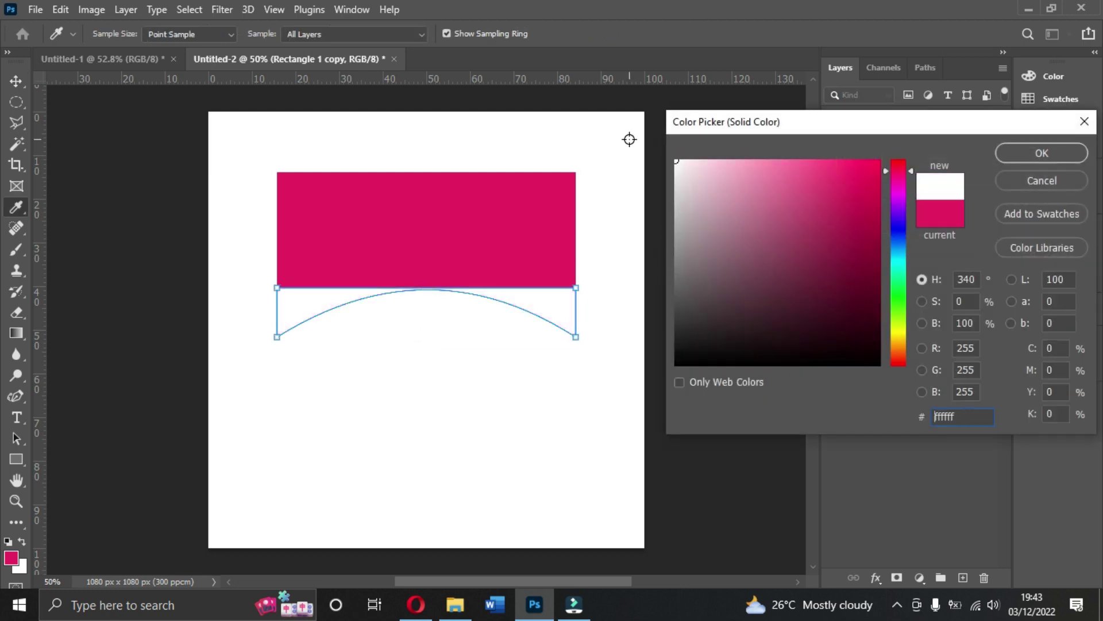
click(679, 183)
click(677, 176)
click(676, 184)
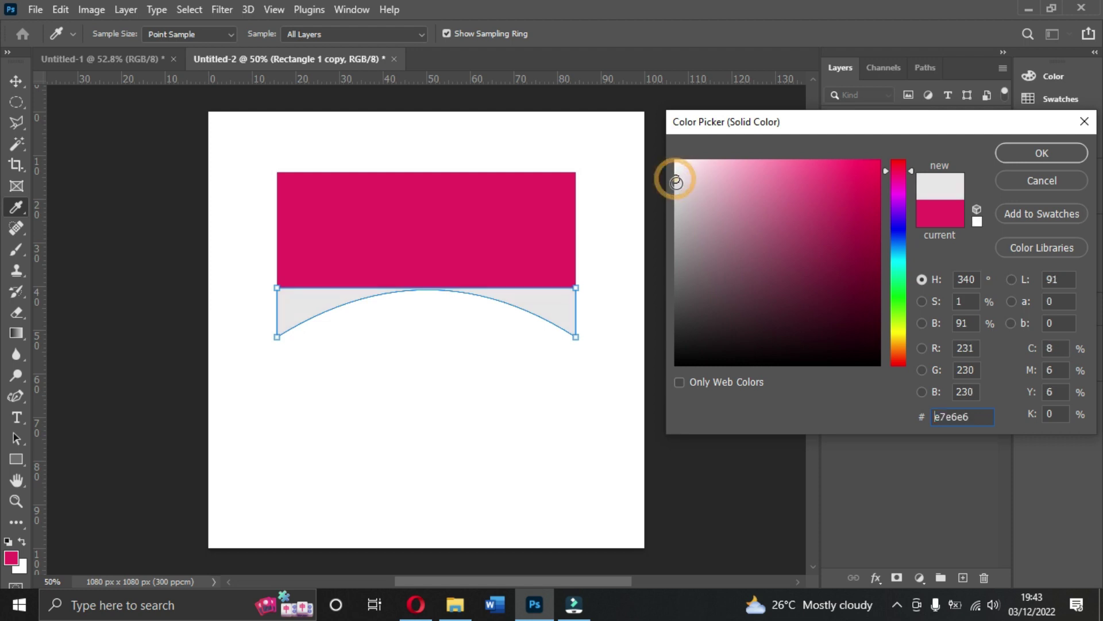
click(677, 191)
click(1030, 154)
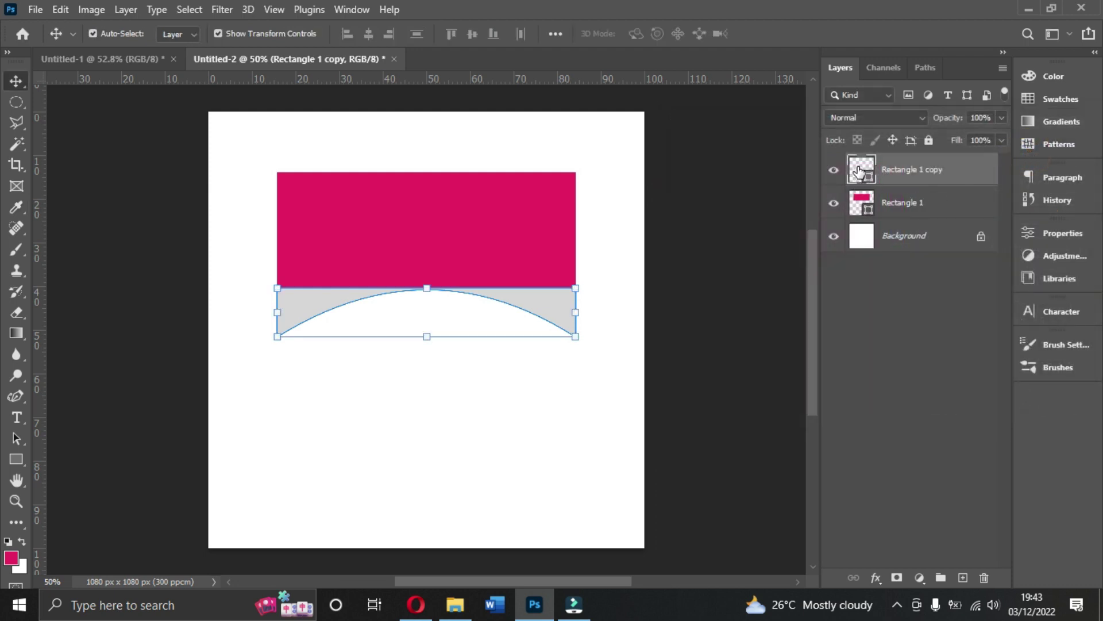
double_click(860, 169)
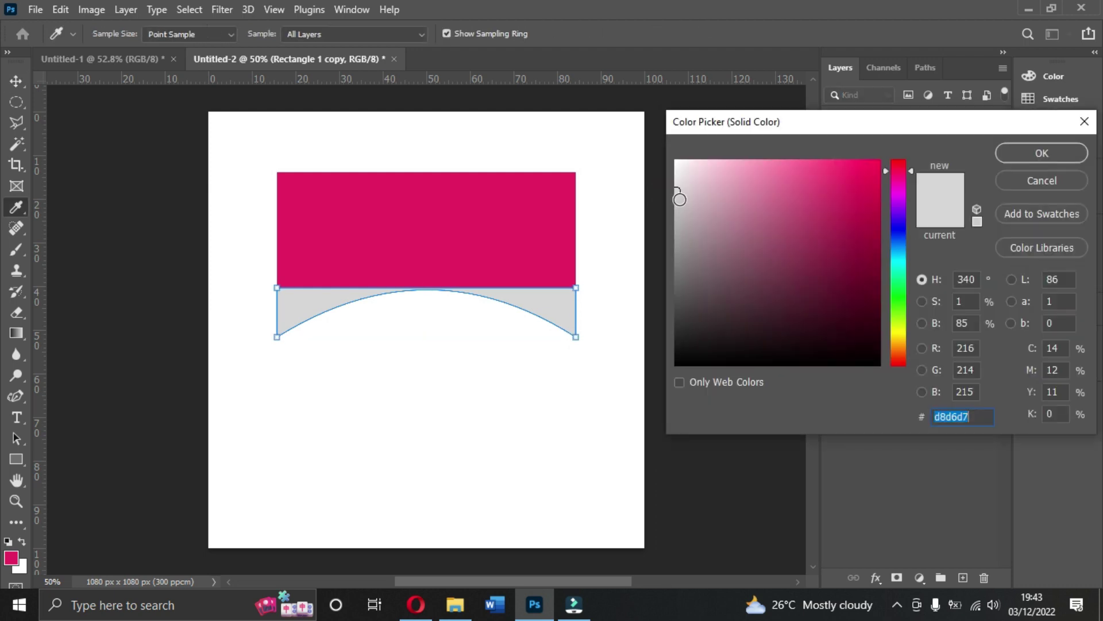
click(676, 198)
click(1014, 150)
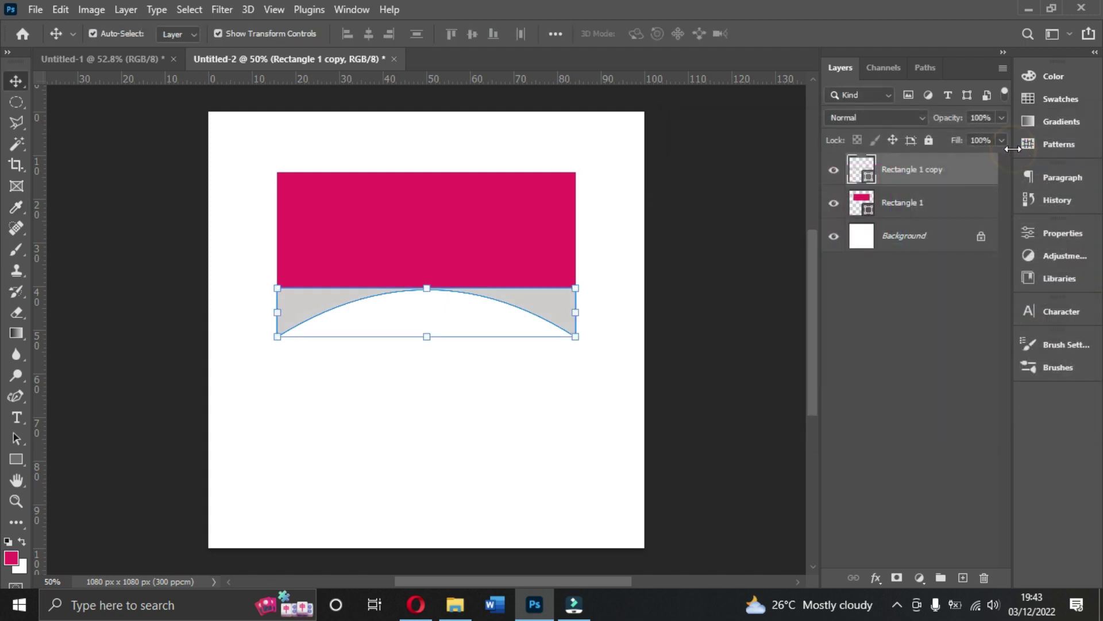
Step: Add a Gradient Overlay to the arched rectangle copy using the Black, White preset from the Basics gradients
click(954, 174)
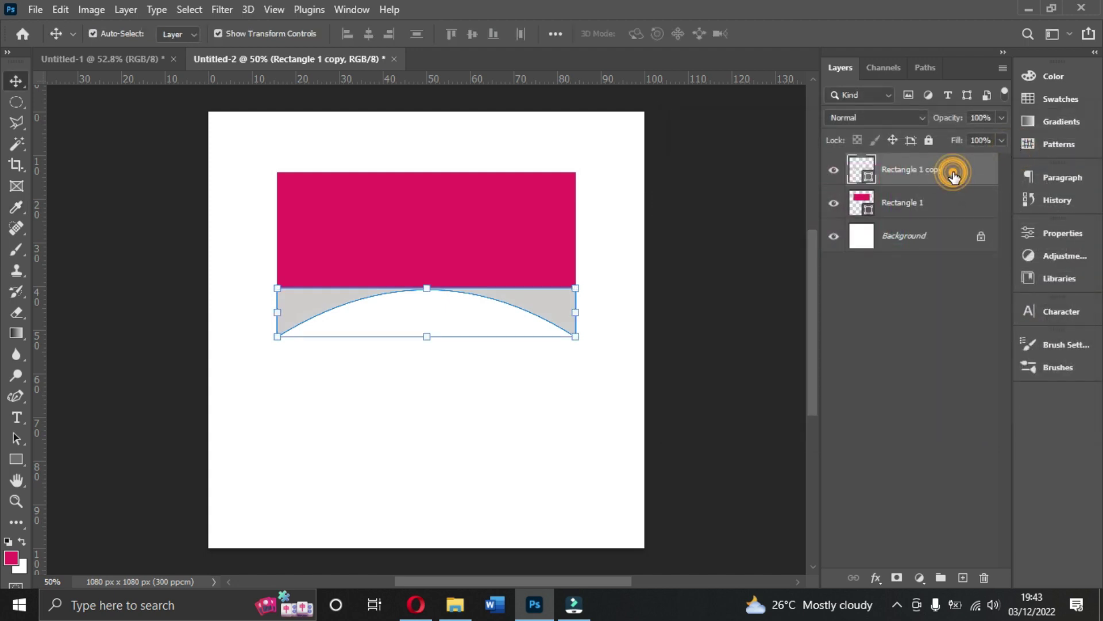
double_click(954, 175)
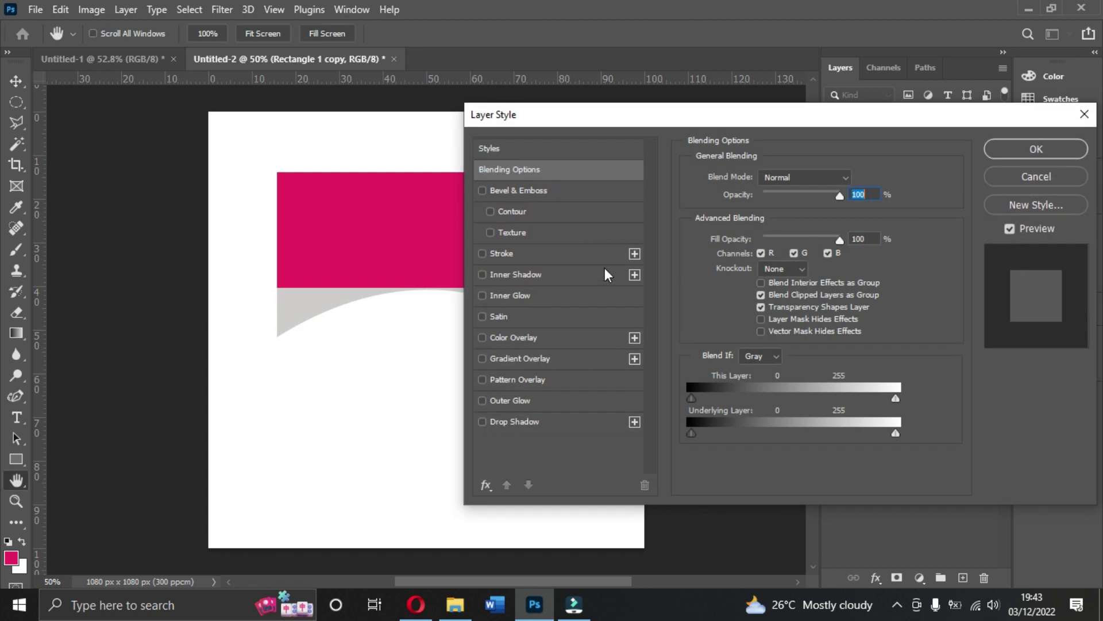
drag(638, 125, 691, 113)
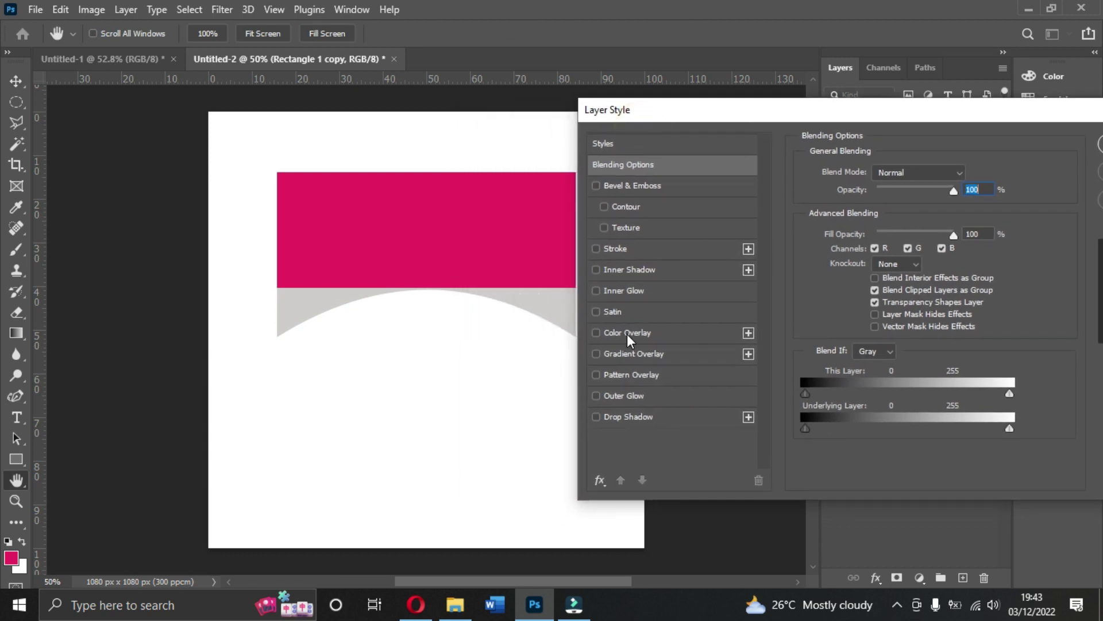
click(628, 352)
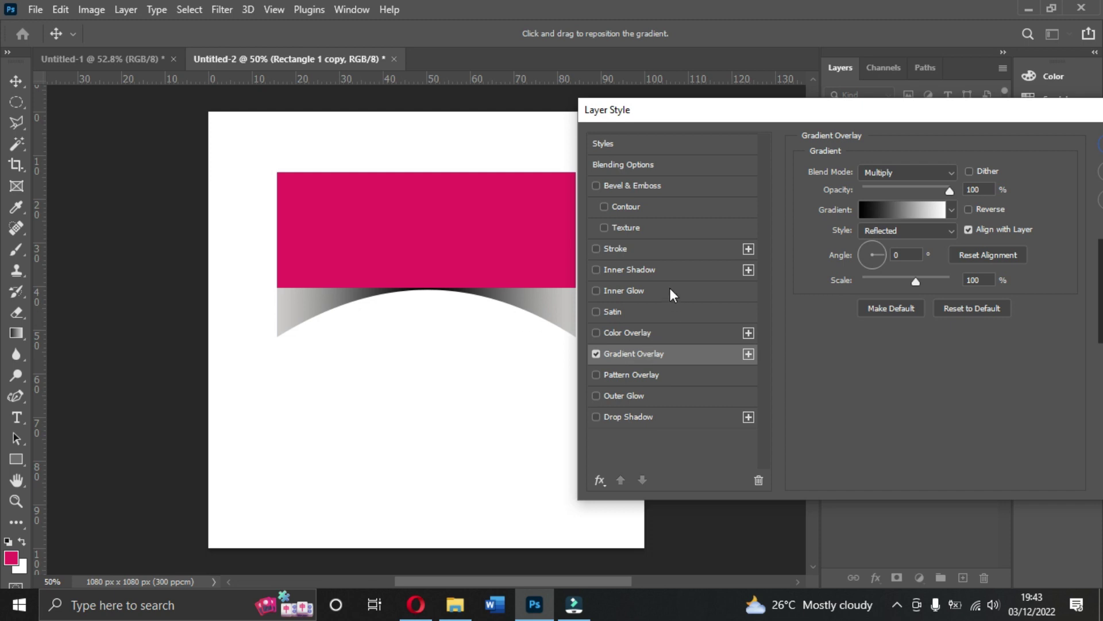
click(903, 215)
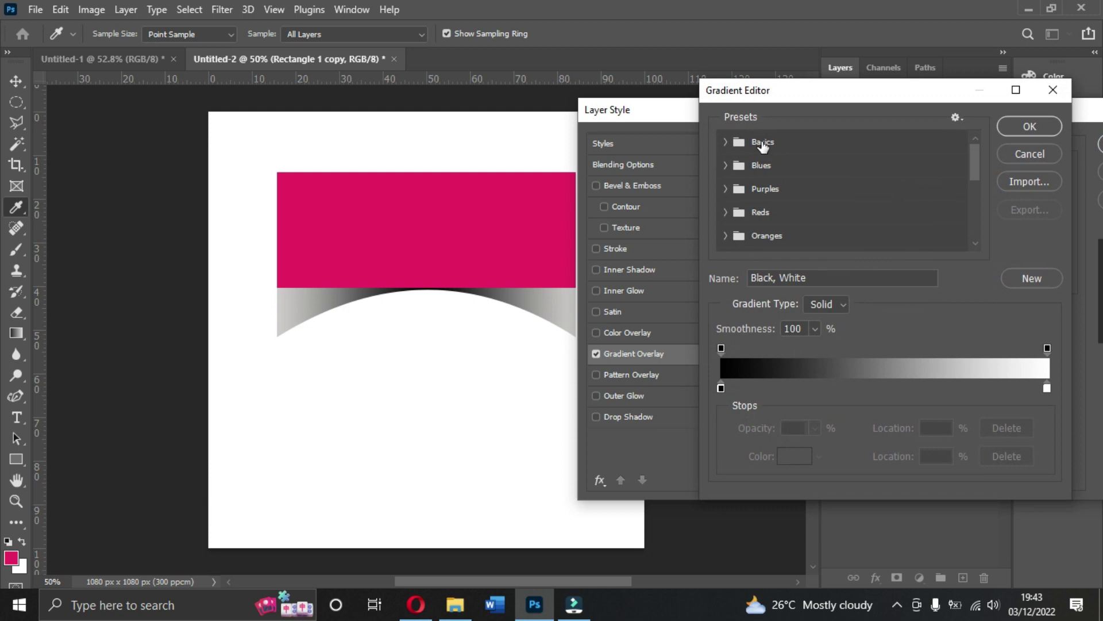
click(727, 143)
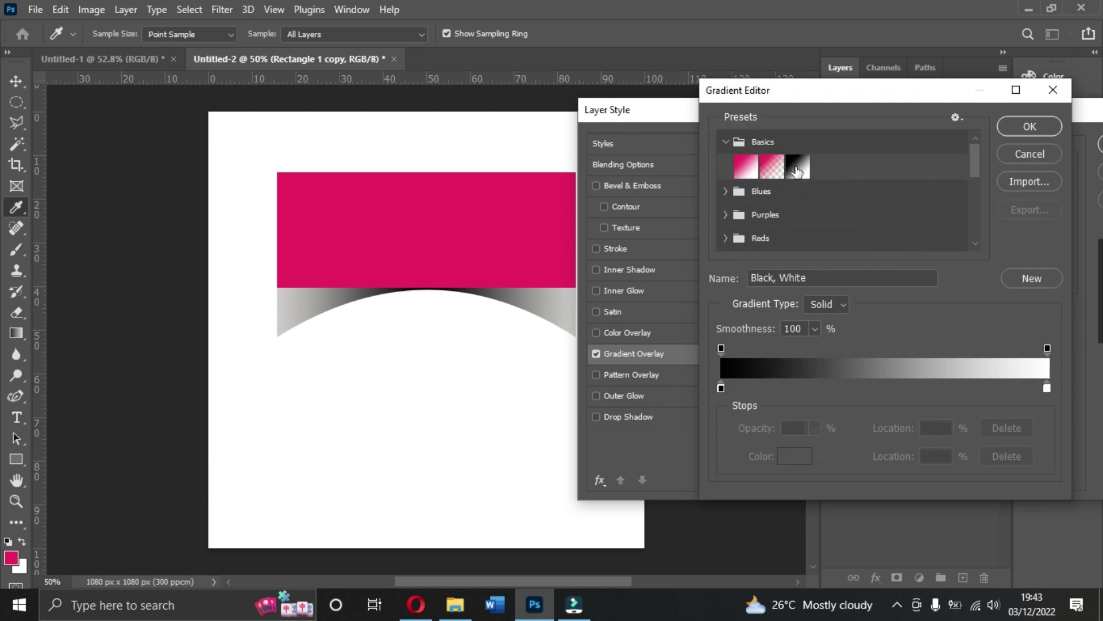
click(796, 171)
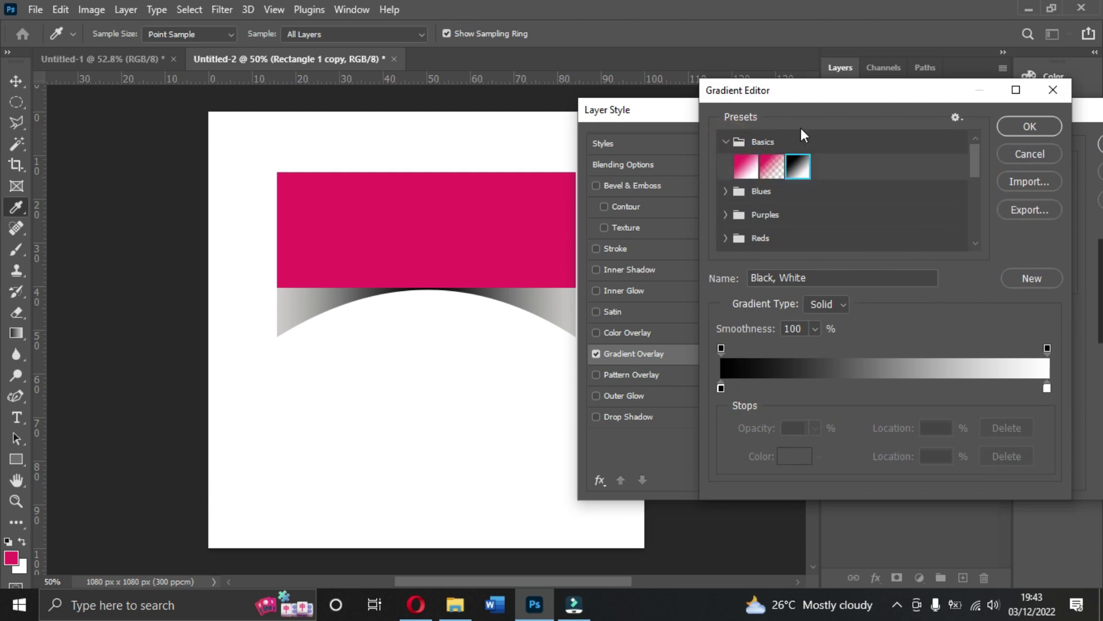
click(1029, 127)
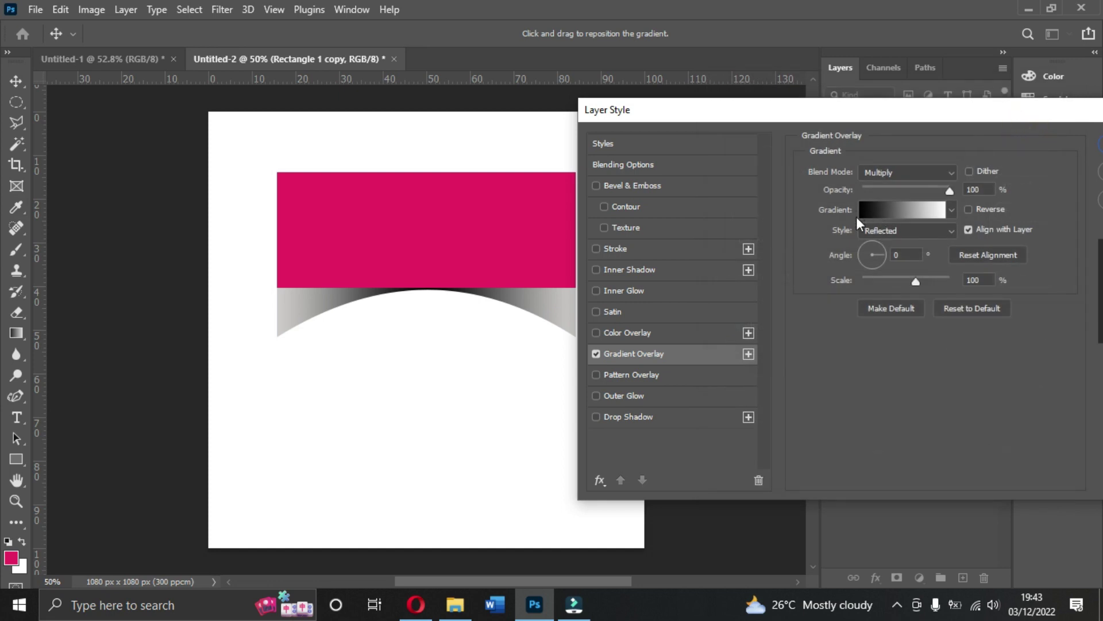
Step: Set the gradient overlay to Reflected style, 0° angle and Multiply blend mode, and apply the layer style
click(878, 231)
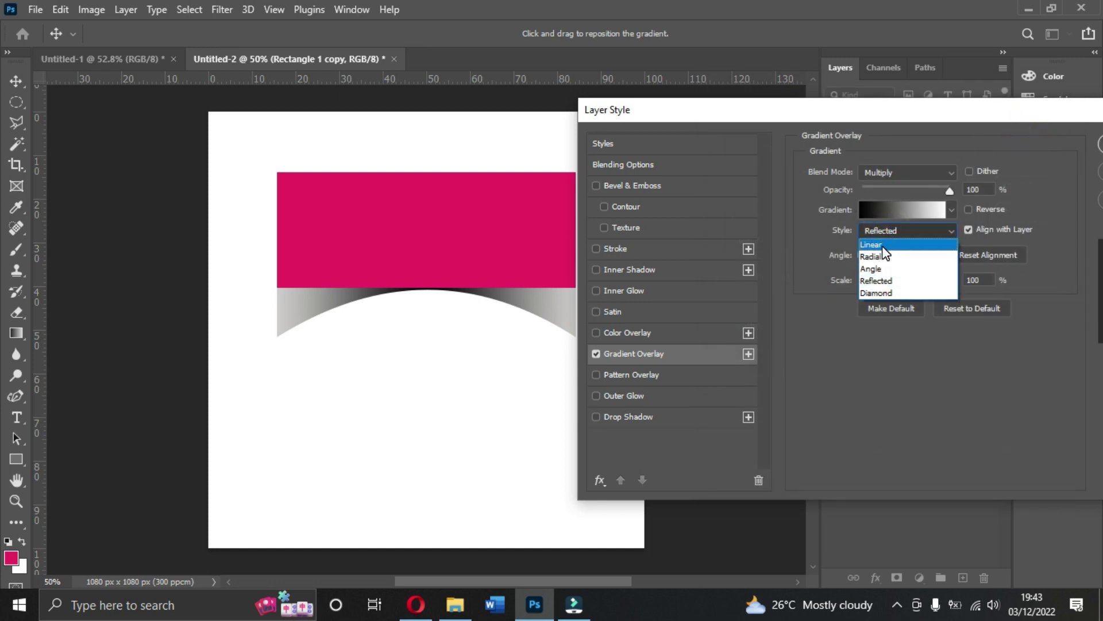
click(886, 281)
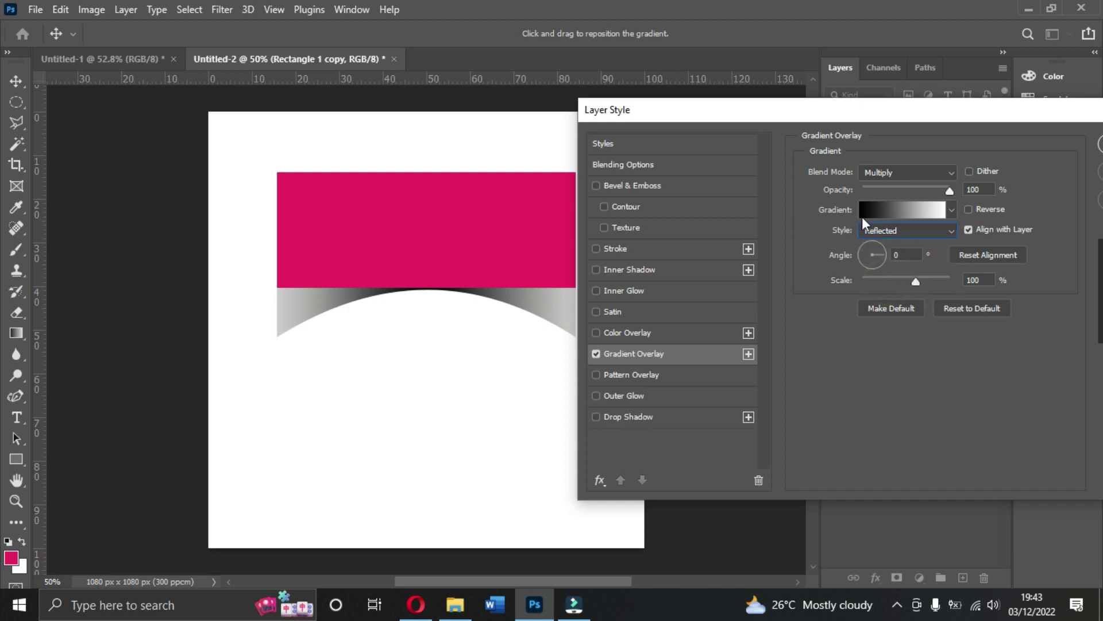
click(902, 251)
click(907, 256)
click(929, 171)
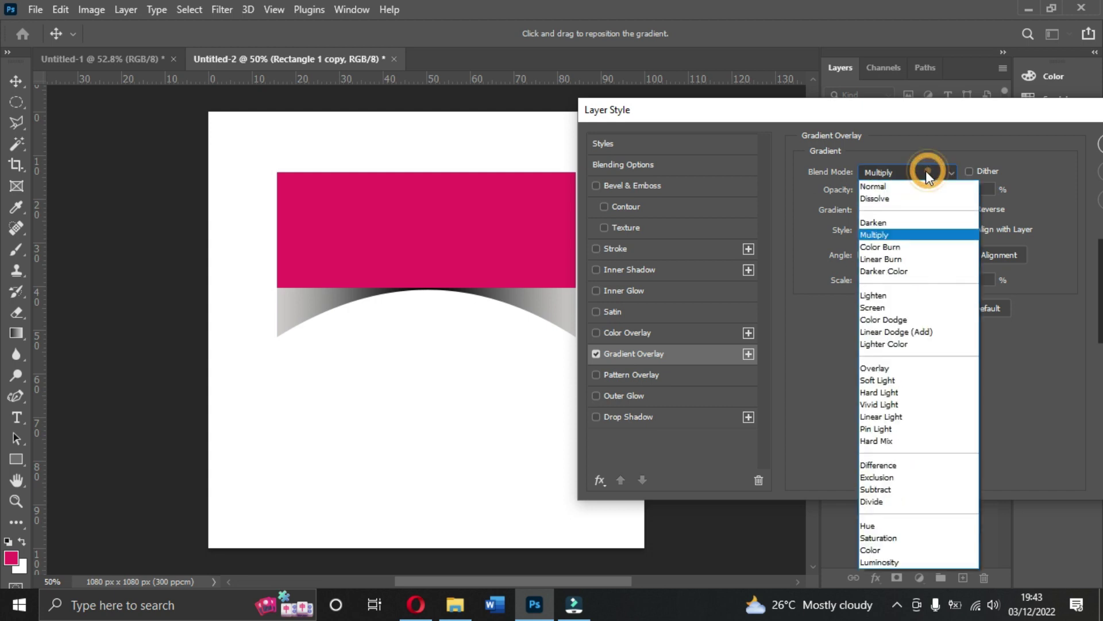
click(877, 236)
drag(808, 119, 705, 118)
click(1046, 143)
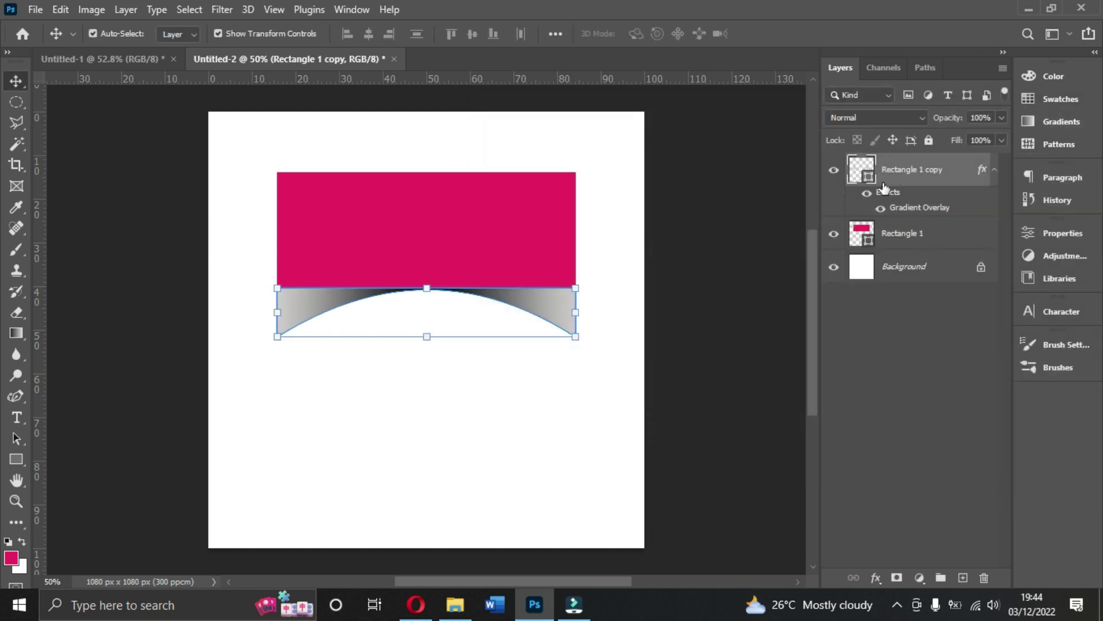
Step: Rasterize the arched rectangle copy layer and soften its edges with a Gaussian Blur
right_click(923, 172)
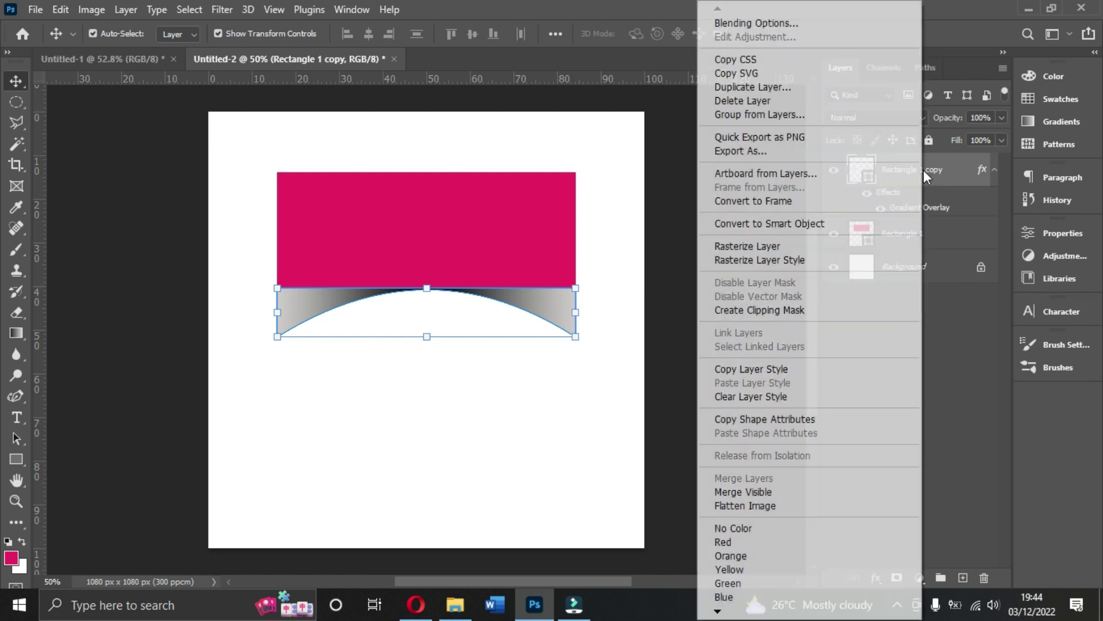
click(762, 247)
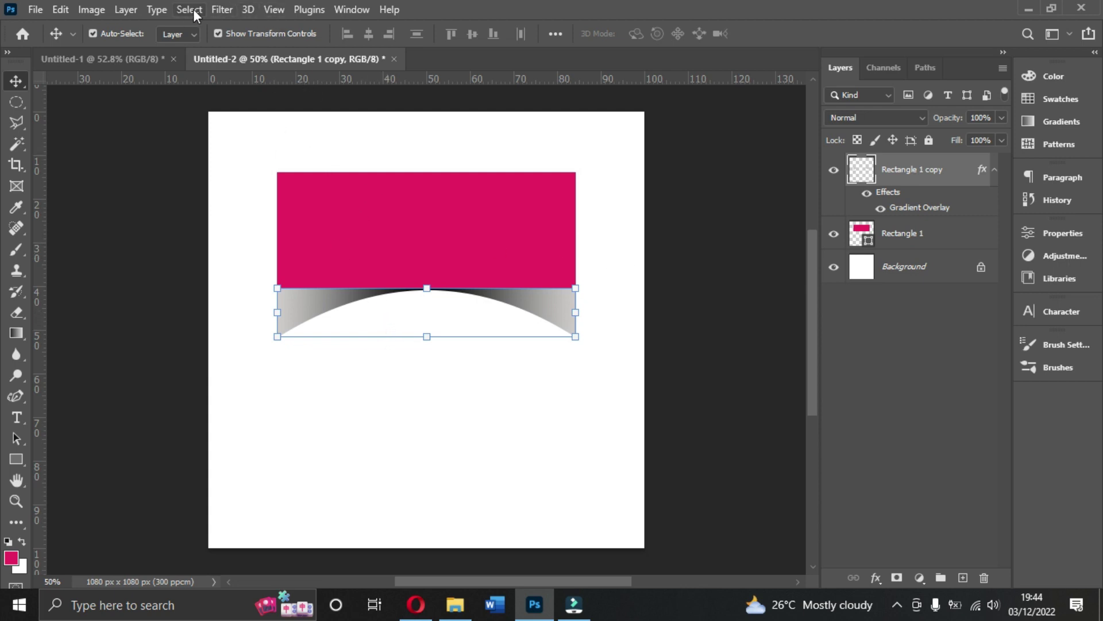
click(219, 9)
mouse_move(247, 9)
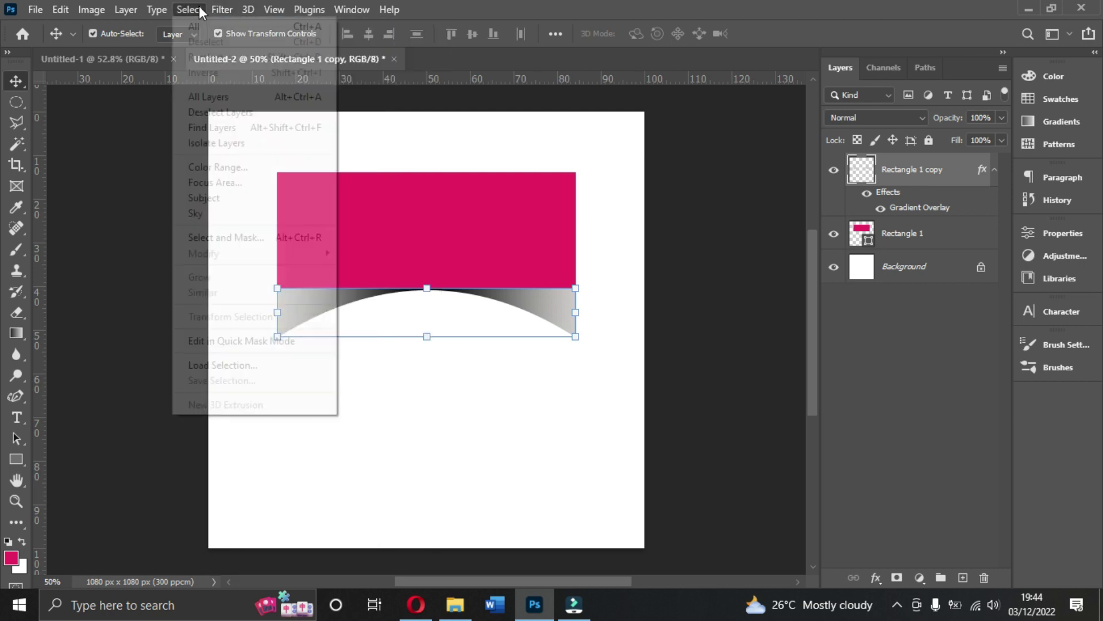
mouse_move(308, 213)
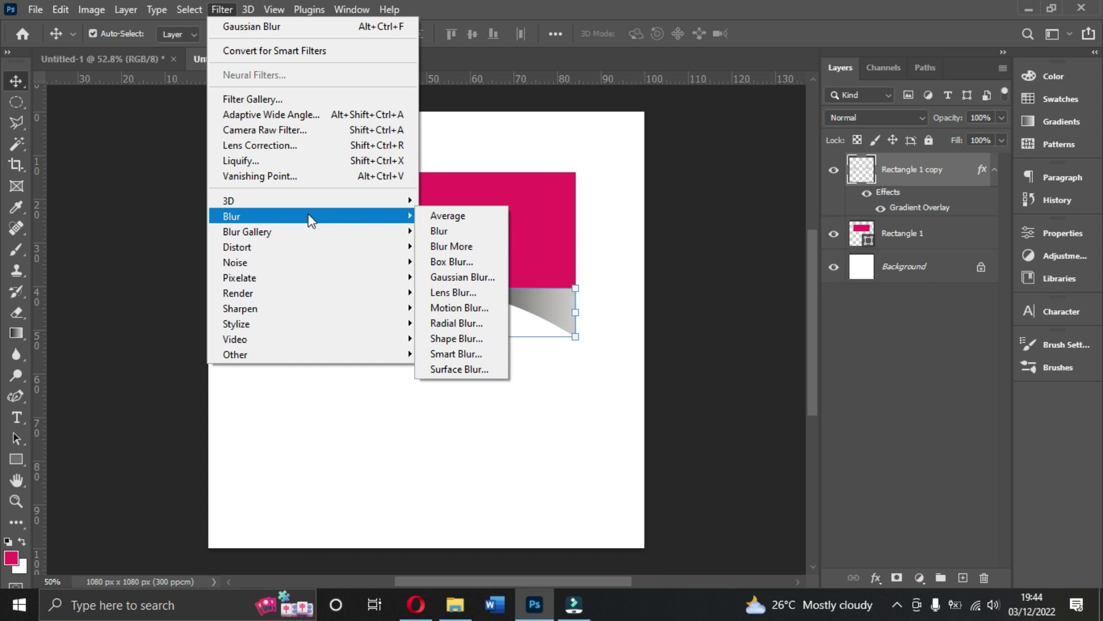
click(462, 278)
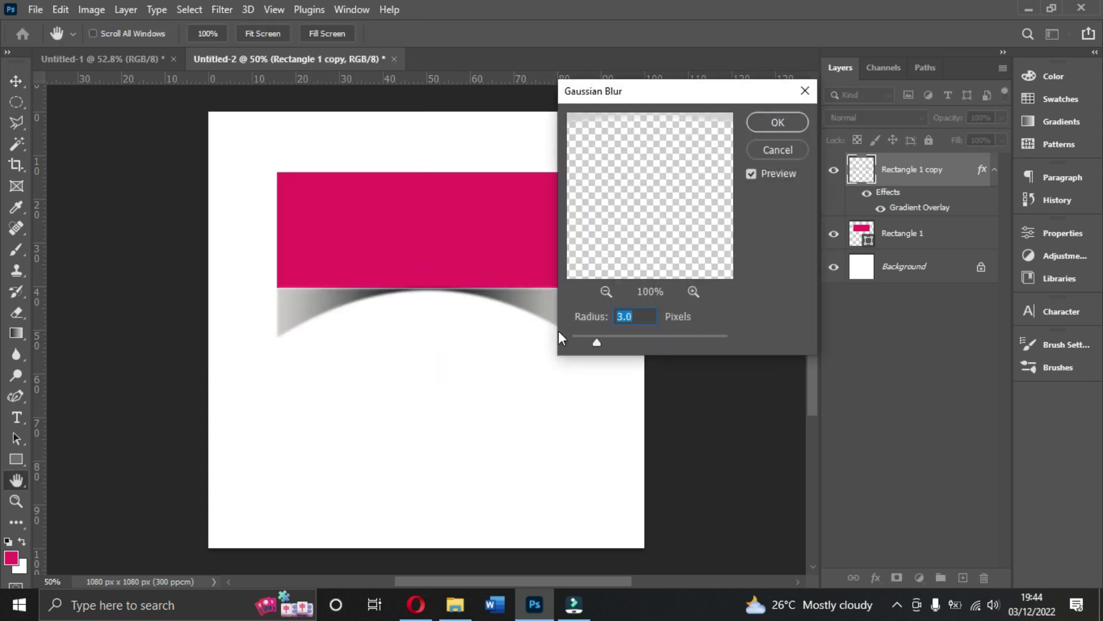
mouse_move(597, 342)
mouse_down()
mouse_move(691, 341)
mouse_move(606, 343)
mouse_up()
click(780, 122)
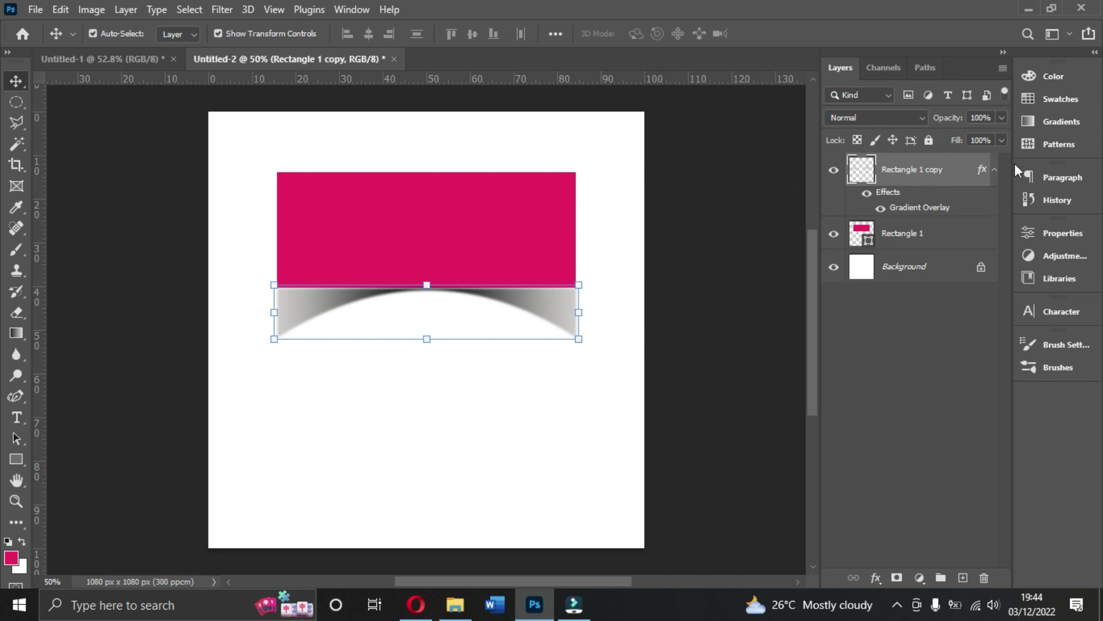
Step: Set the blurred copy's blend mode to Soft Light and squash its height from below to about 40%
click(885, 120)
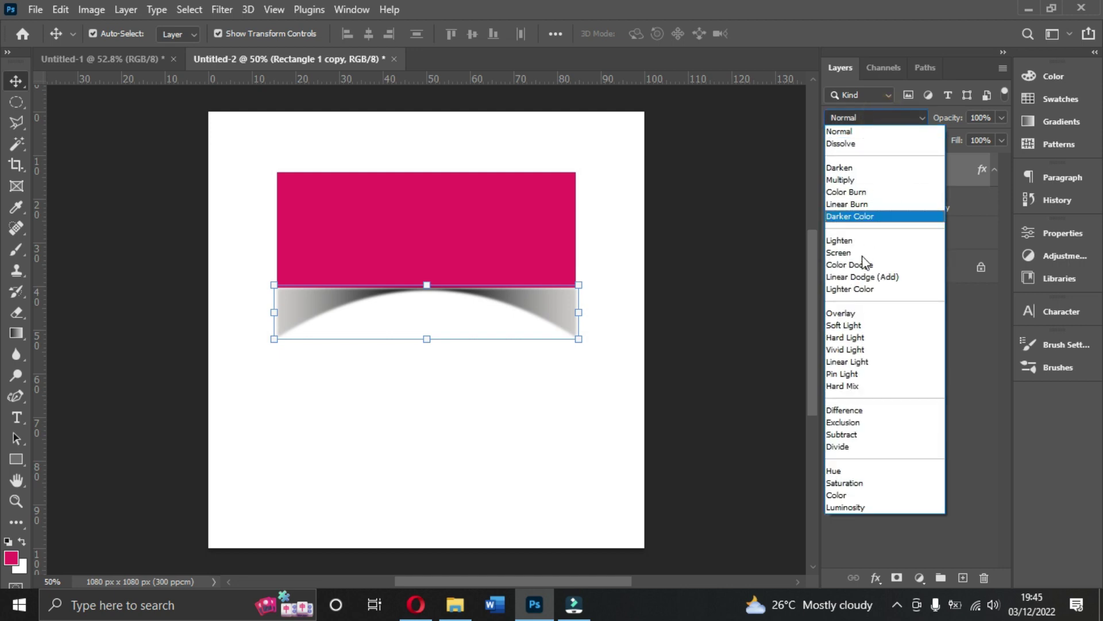
click(854, 326)
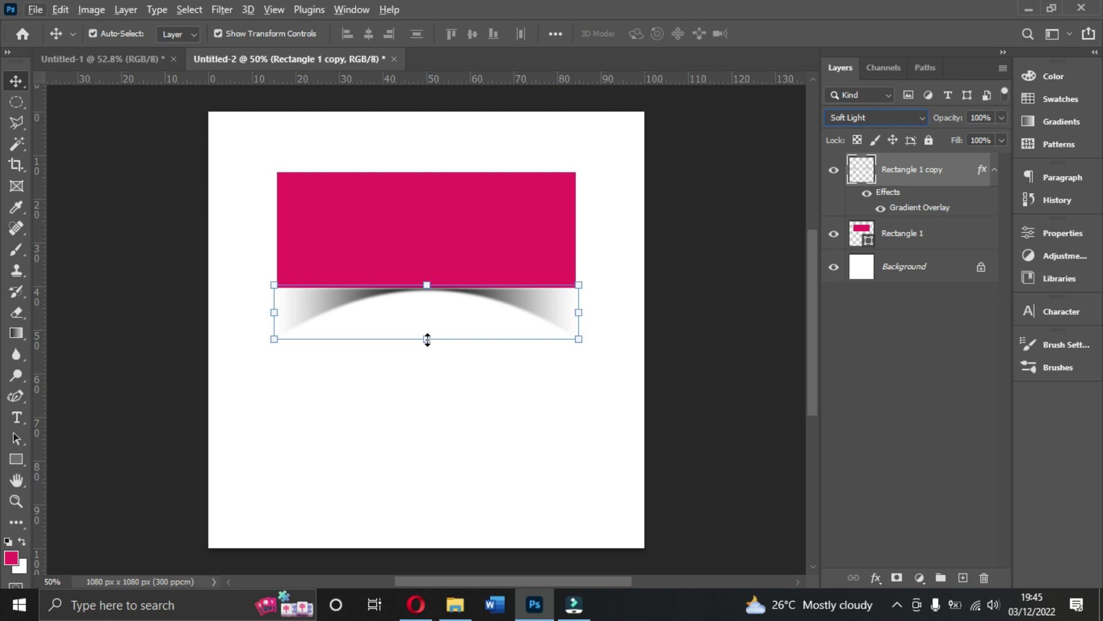
key(ctrl)
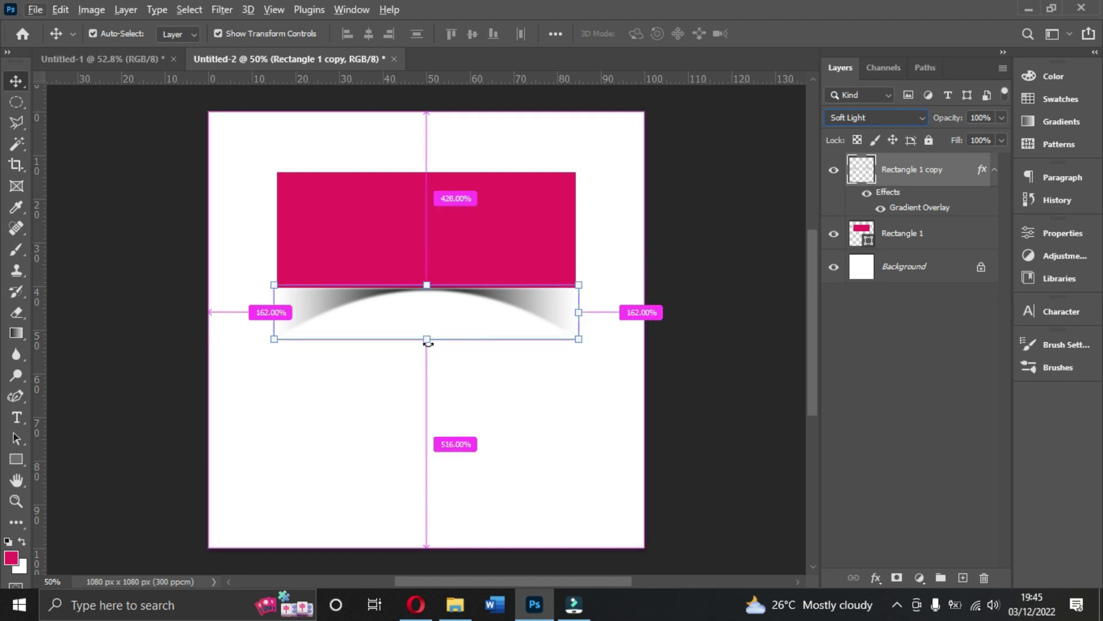
key(ctrl)
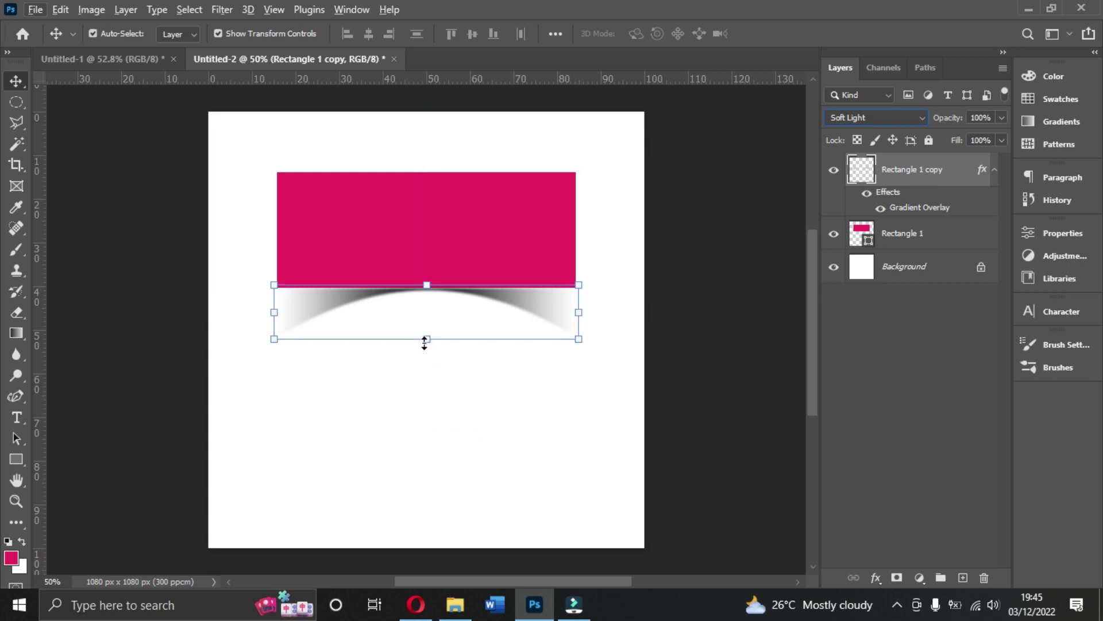
key(ctrl)
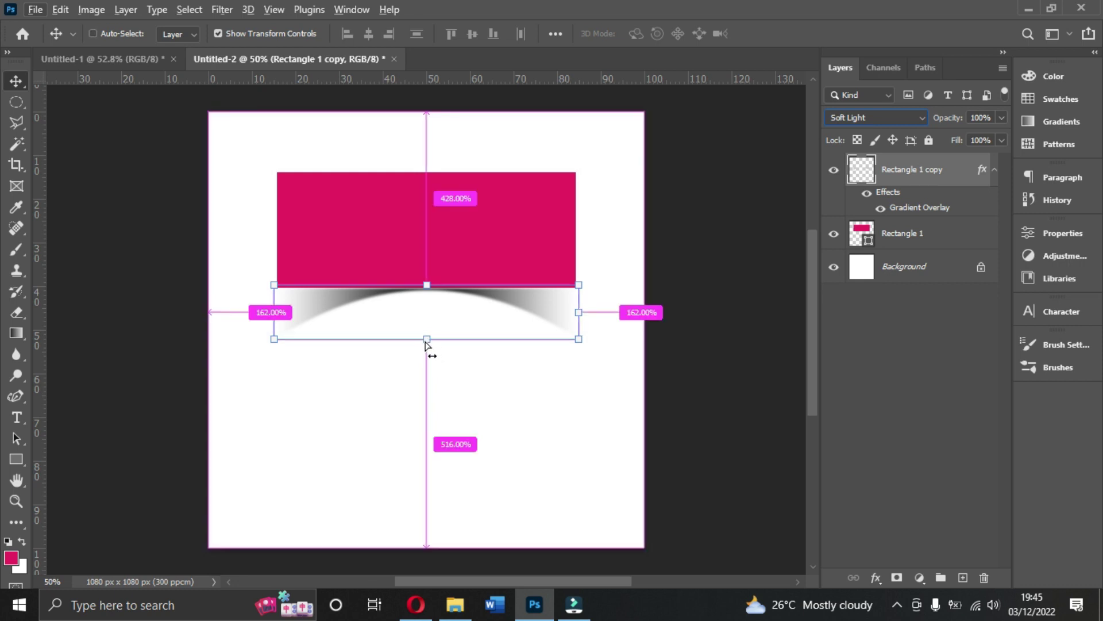
drag(425, 342, 427, 313)
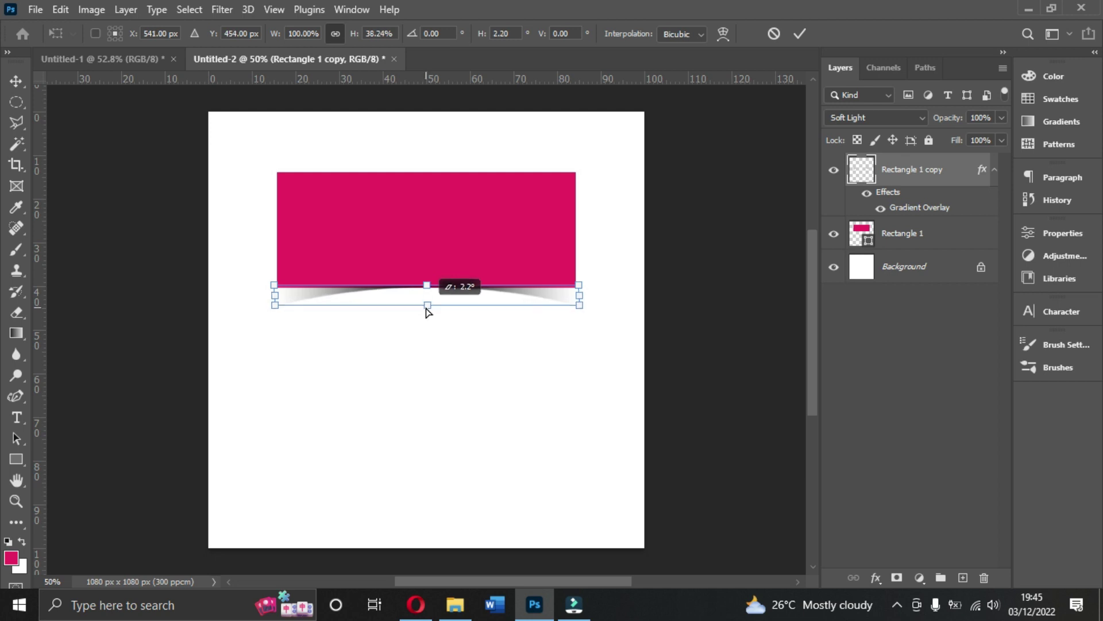
drag(427, 312, 426, 312)
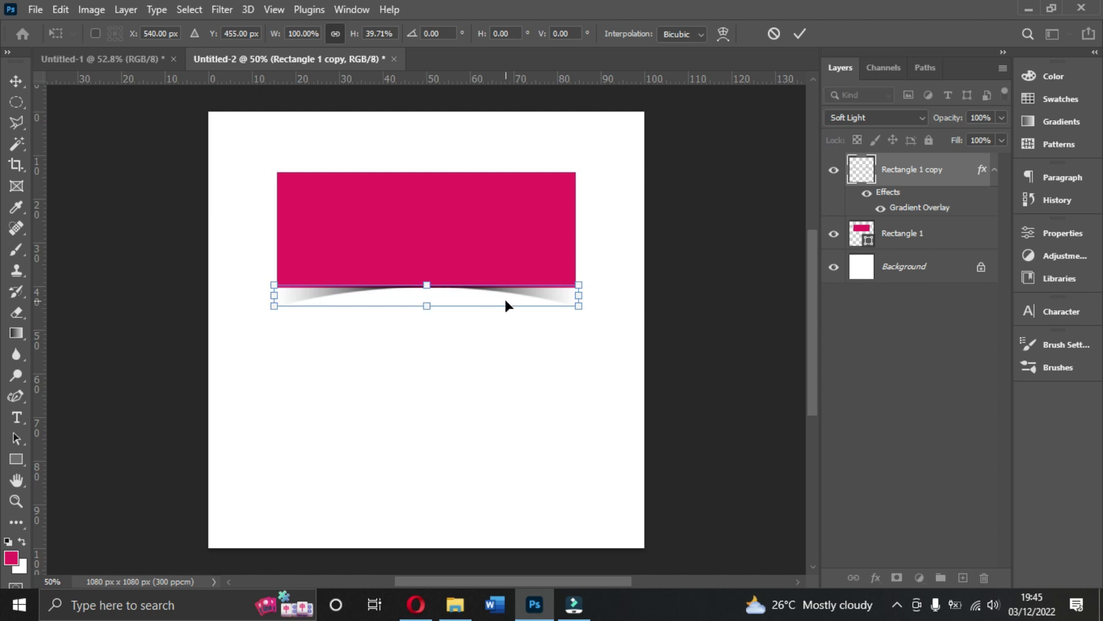
click(428, 311)
click(802, 33)
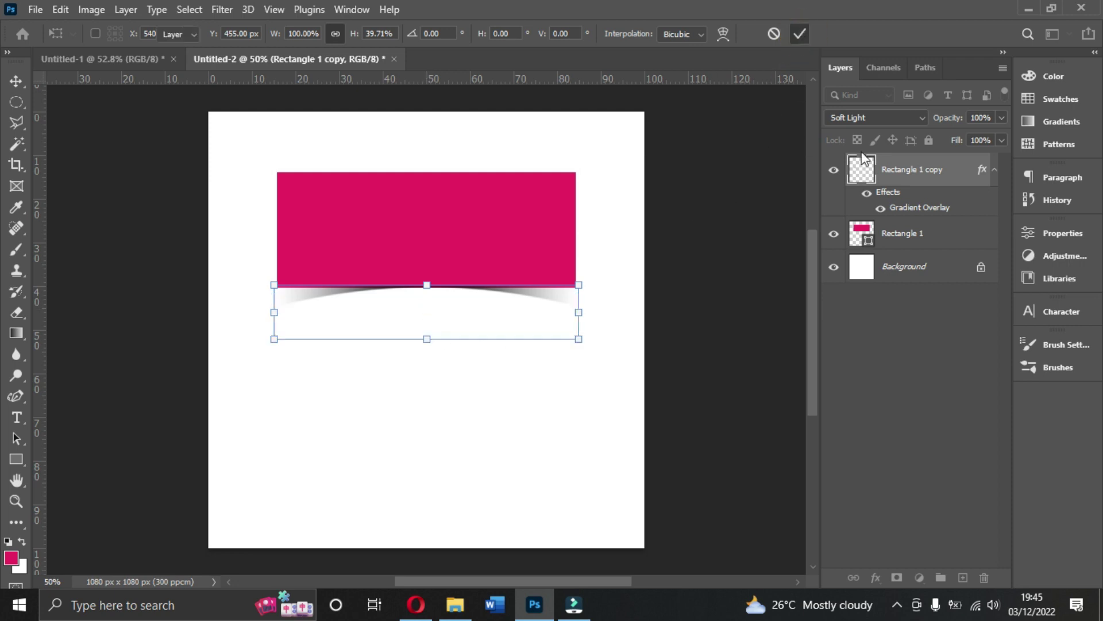
Step: Place the shadow layer beneath the Rectangle 1 layer and nudge it slightly downward, leaving no layer selected
click(911, 171)
drag(911, 170, 907, 256)
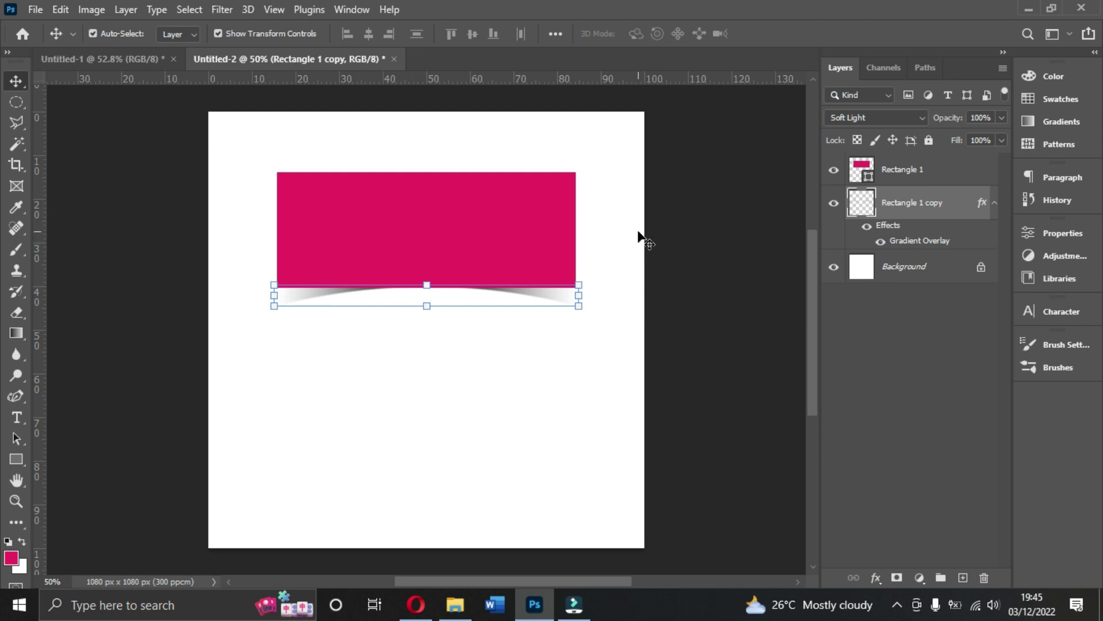
key(Down)
key(Down)
key(Down)
key(Down)
key(Down)
key(Down)
key(Down)
key(Down)
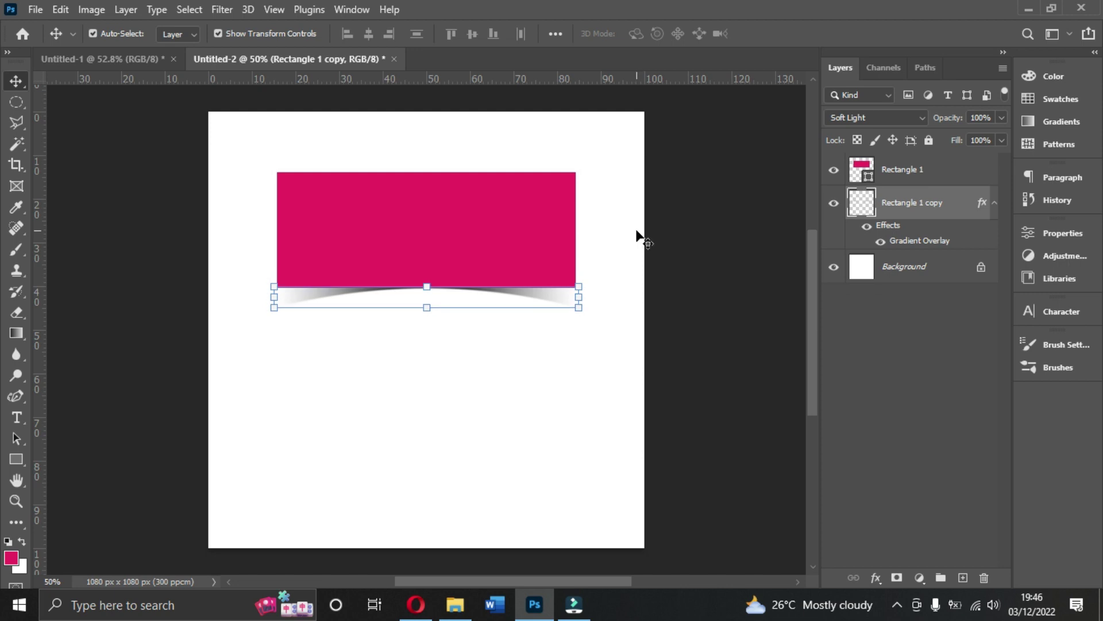
click(693, 221)
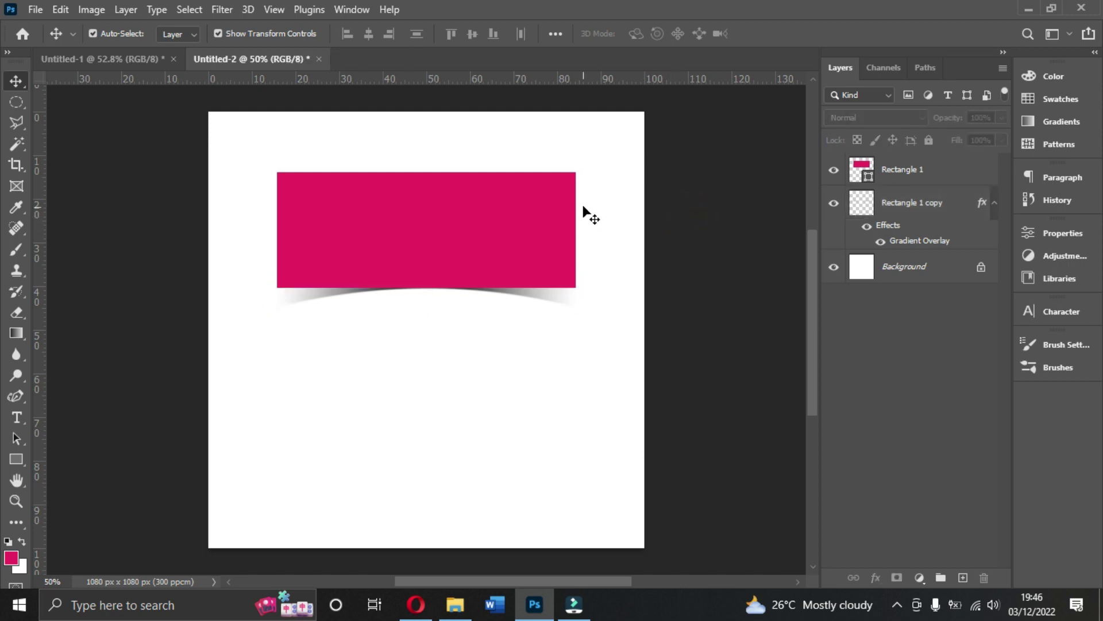
Step: Group the Rectangle 1 layer and its shadow layer together
click(913, 166)
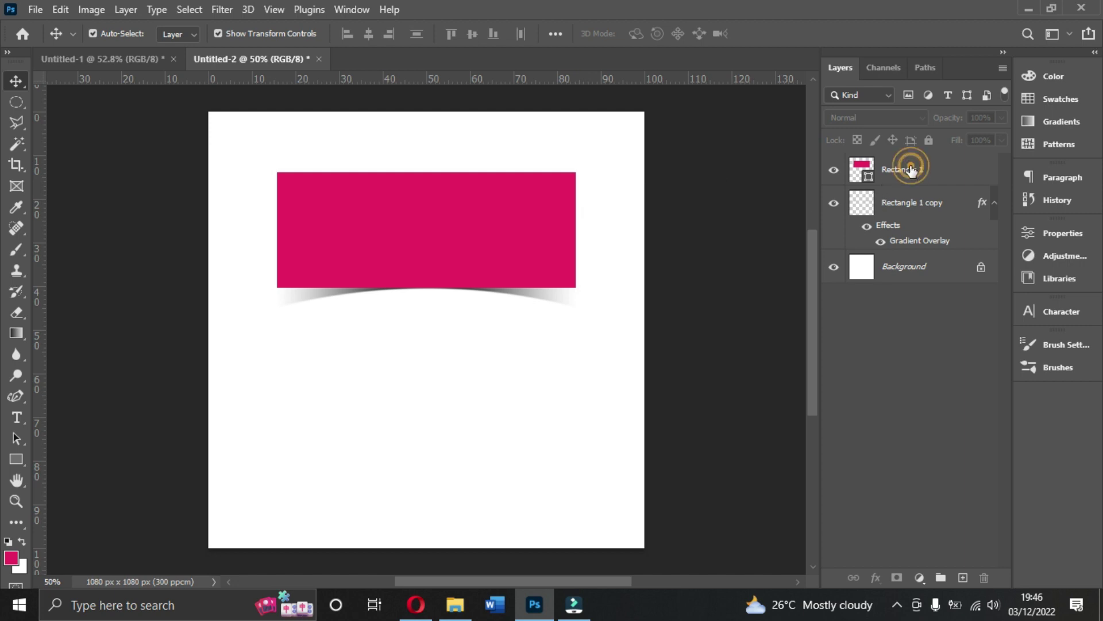
ctrl+click(900, 202)
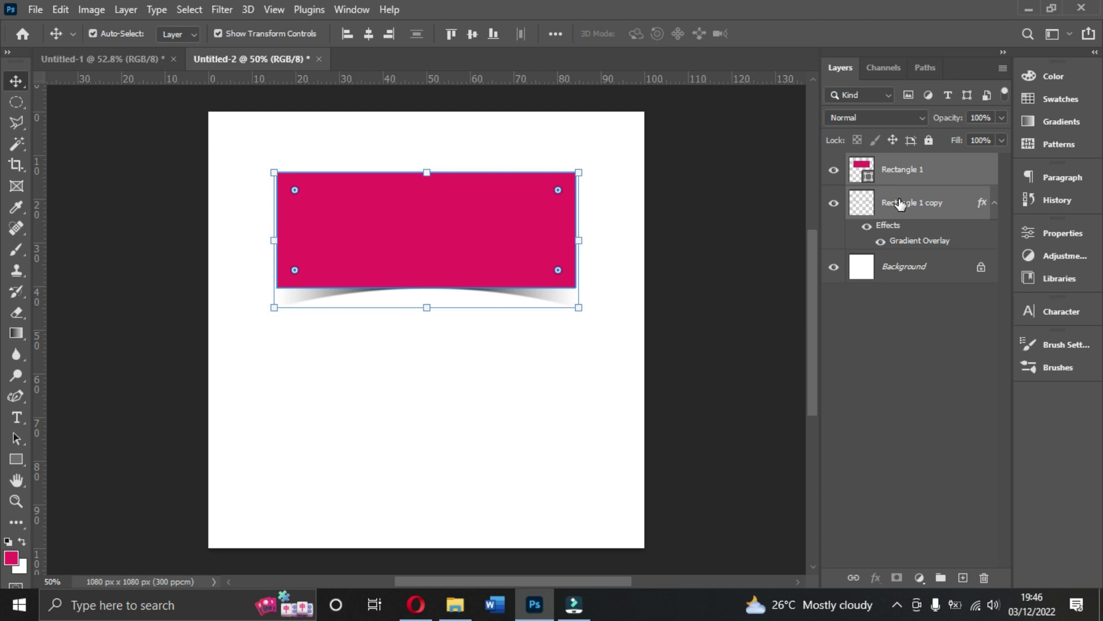
drag(896, 204, 943, 578)
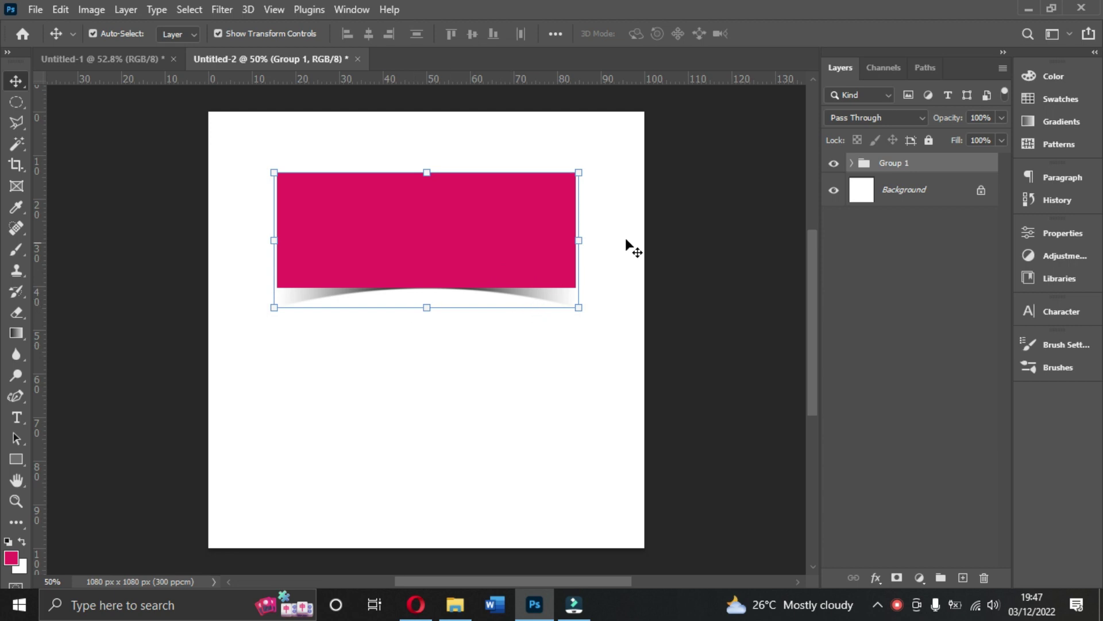
Step: Scale the rectangle and shadow group down slightly and move it a little higher on the canvas
drag(427, 315, 426, 301)
drag(432, 251, 433, 228)
key(Return)
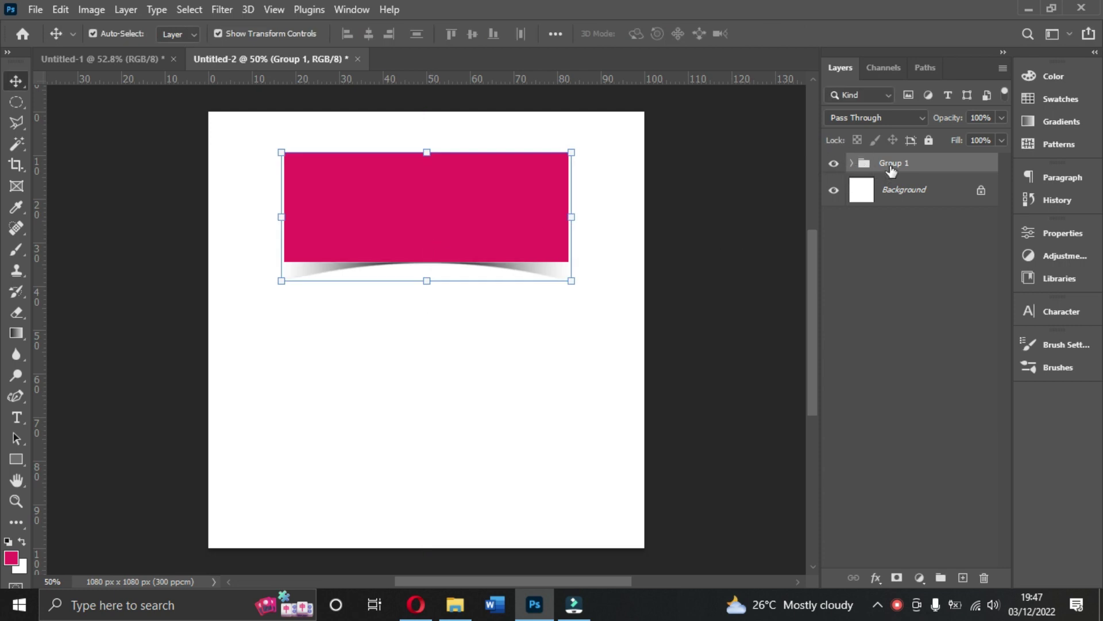
Step: Rename the group RECTANGLE and hide it
double_click(910, 164)
text(RECTANGLE)
key(Return)
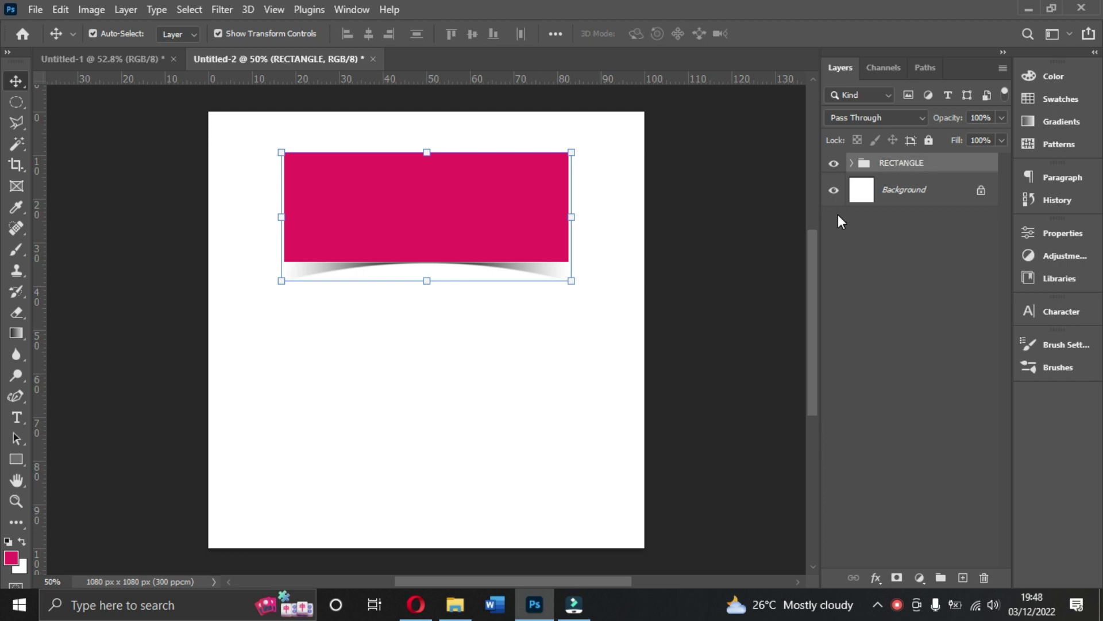
click(834, 164)
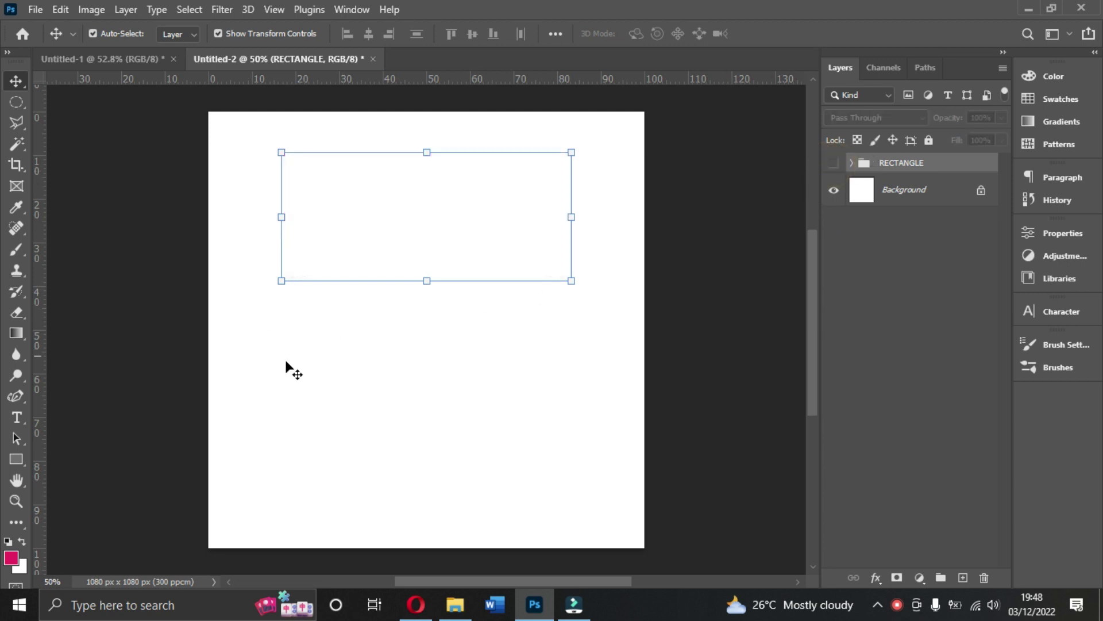
Step: Draw a solid black circle about 428 px in diameter near the middle of the canvas with the Ellipse tool
click(15, 463)
right_click(14, 460)
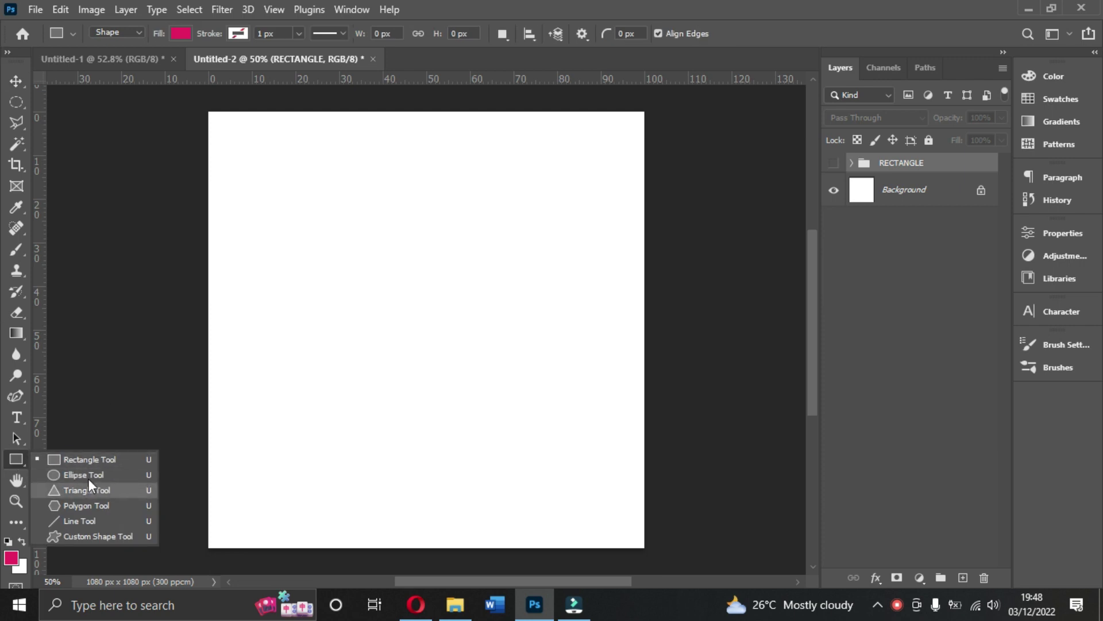
click(69, 472)
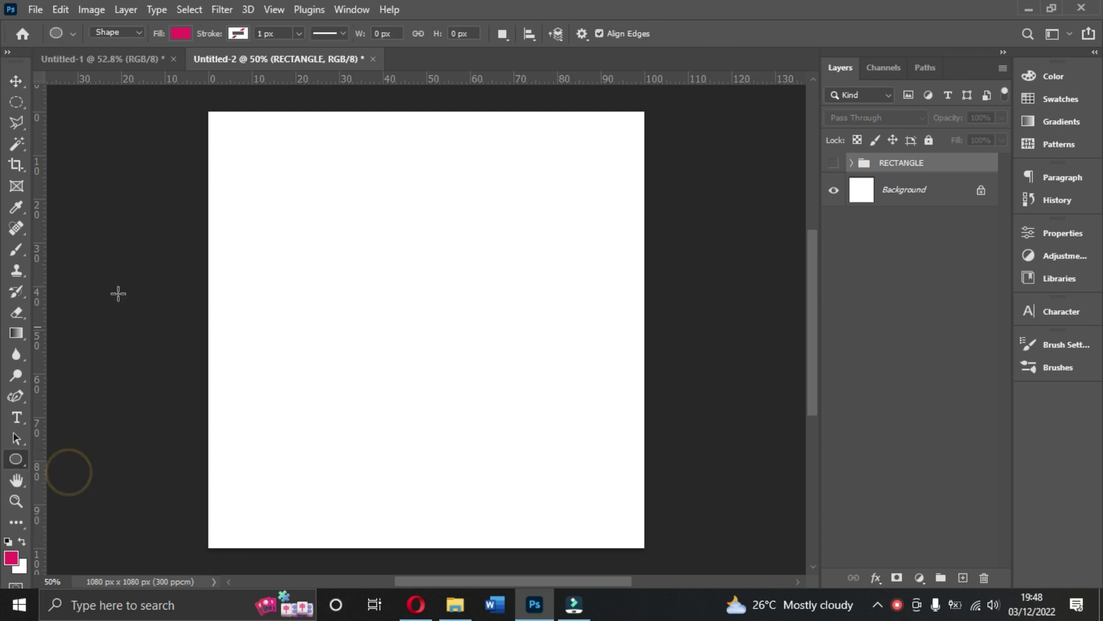
click(179, 33)
click(243, 120)
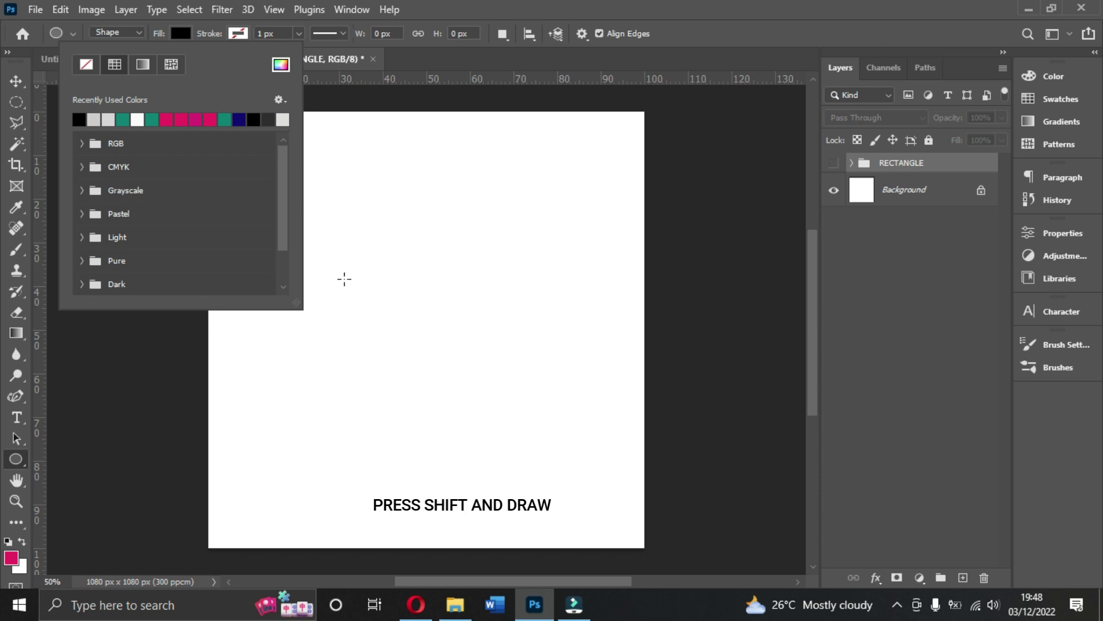
drag(336, 231, 546, 403)
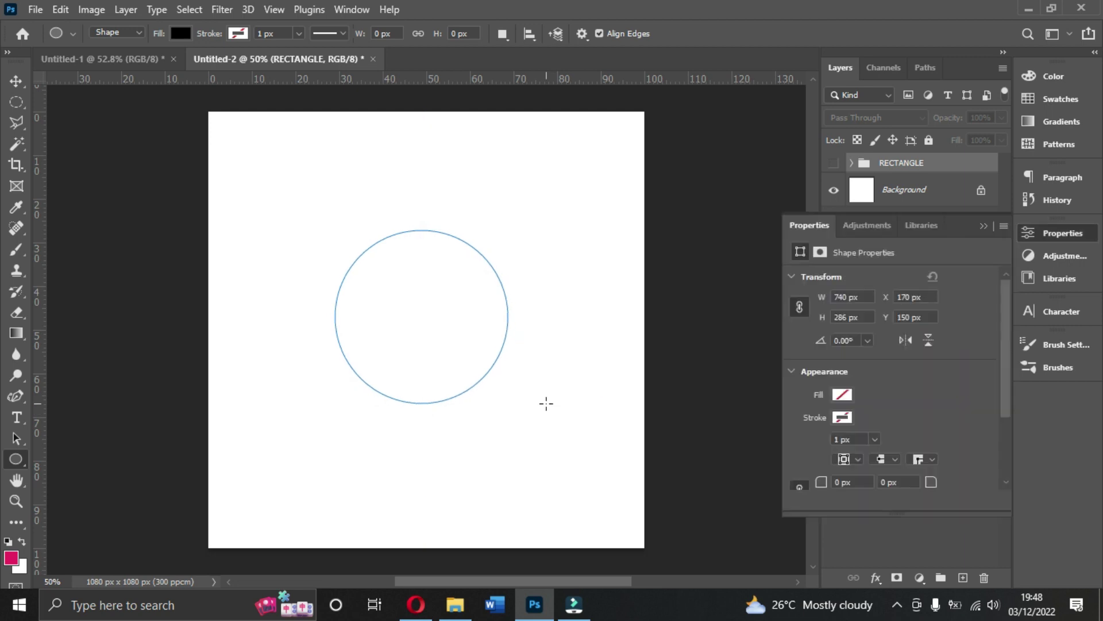
Step: Move the black circle slightly higher on the canvas and collapse the shape properties
click(16, 80)
drag(453, 315, 447, 303)
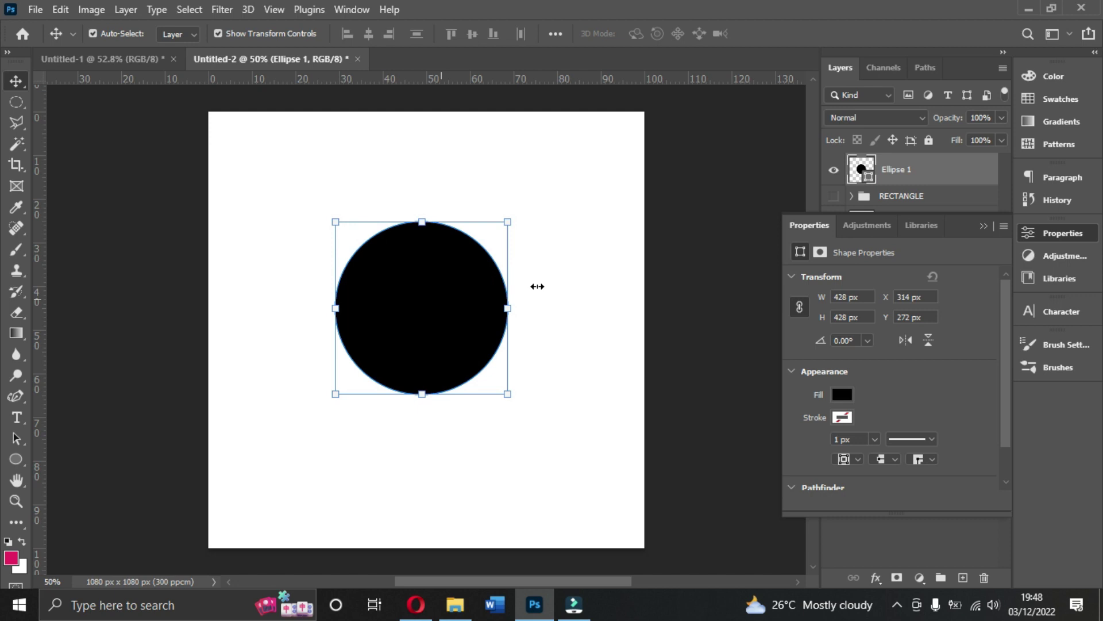
click(985, 227)
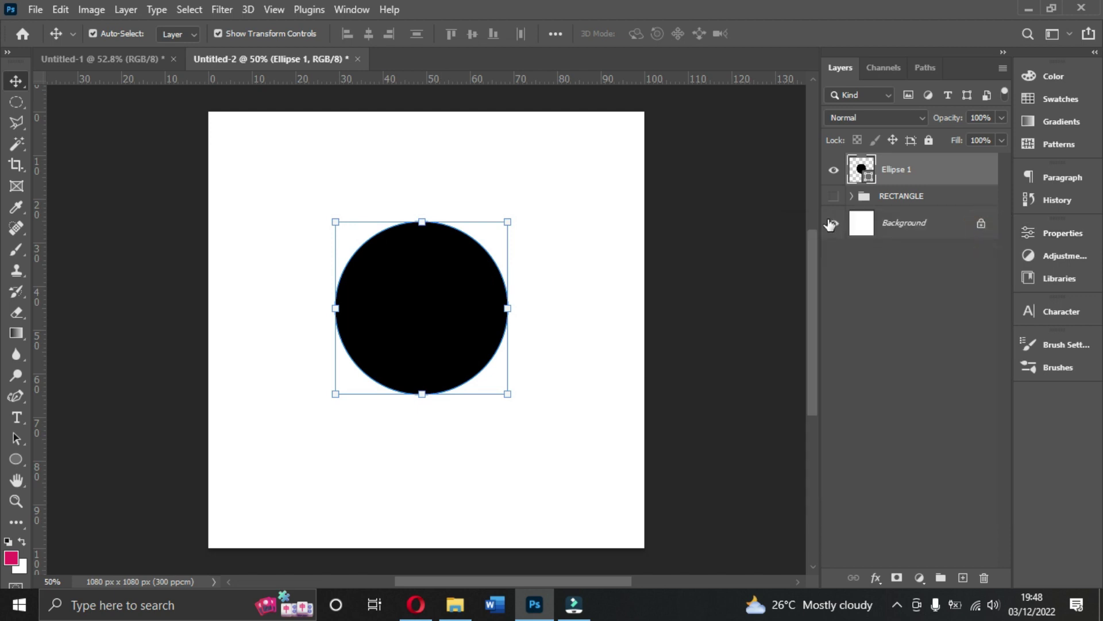
Step: Duplicate the Ellipse 1 layer and squash the copy to 3.74% height along the circle's bottom edge, keeping its full width
mouse_move(423, 288)
mouse_down()
mouse_move(424, 219)
mouse_move(426, 291)
mouse_up()
key(ctrl+j)
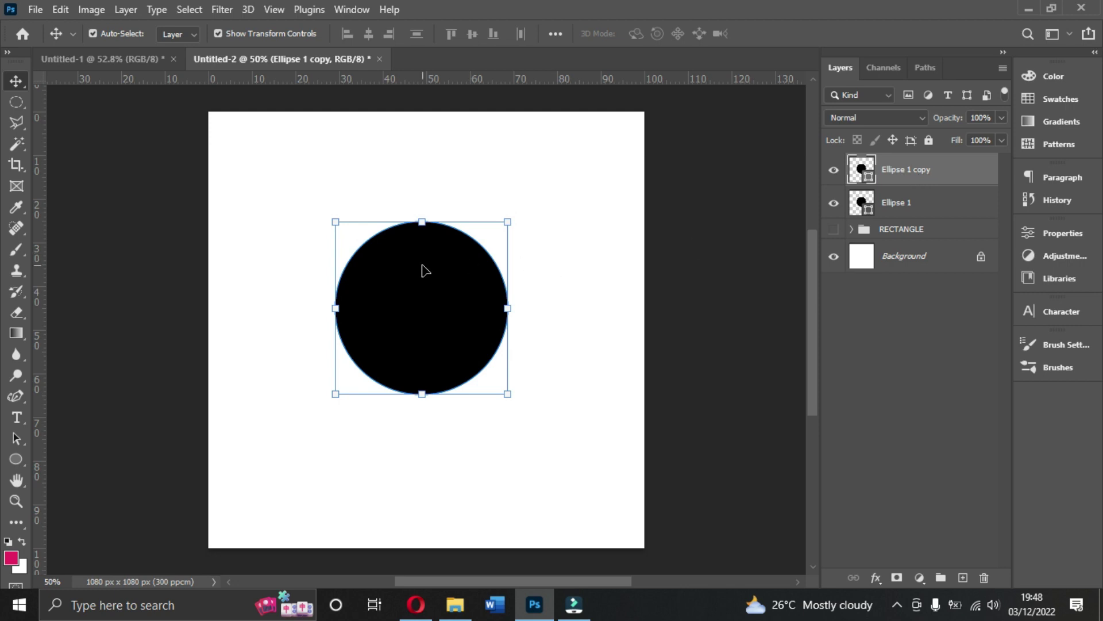
key(ctrl)
drag(422, 224, 422, 392)
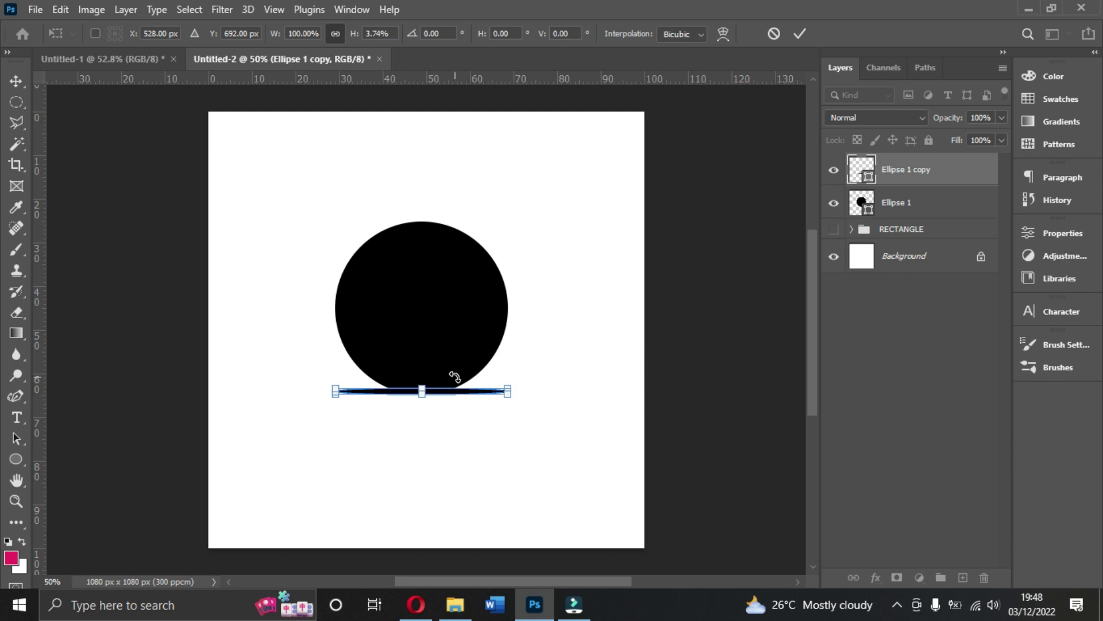
click(801, 33)
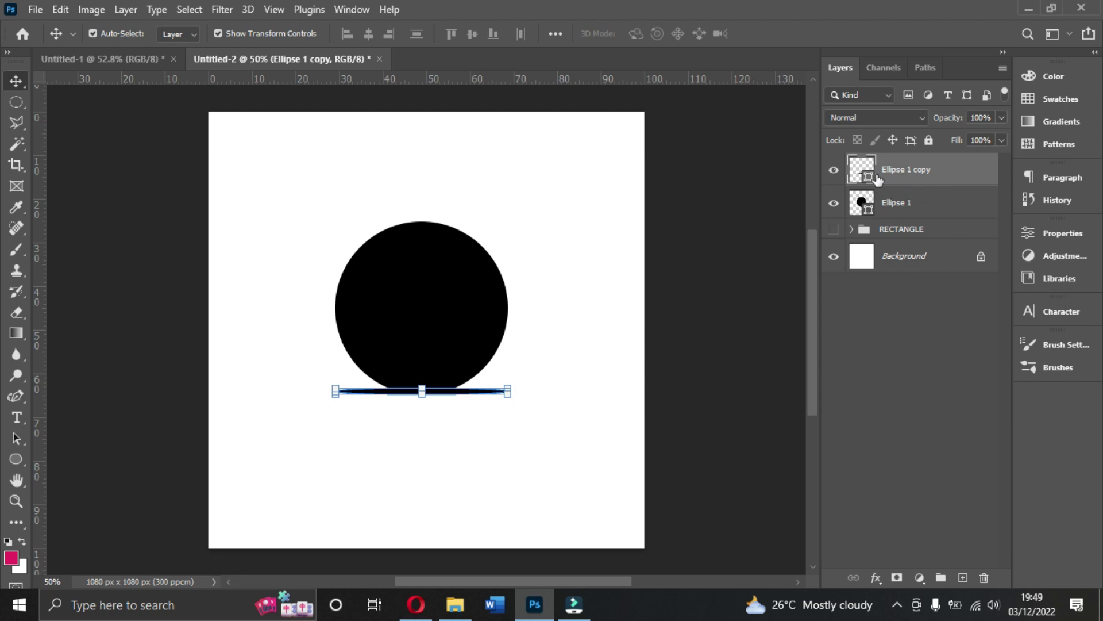
Step: Rasterize the Ellipse 1 copy layer and clear its black pixels, keeping its outline loaded as a selection
right_click(912, 171)
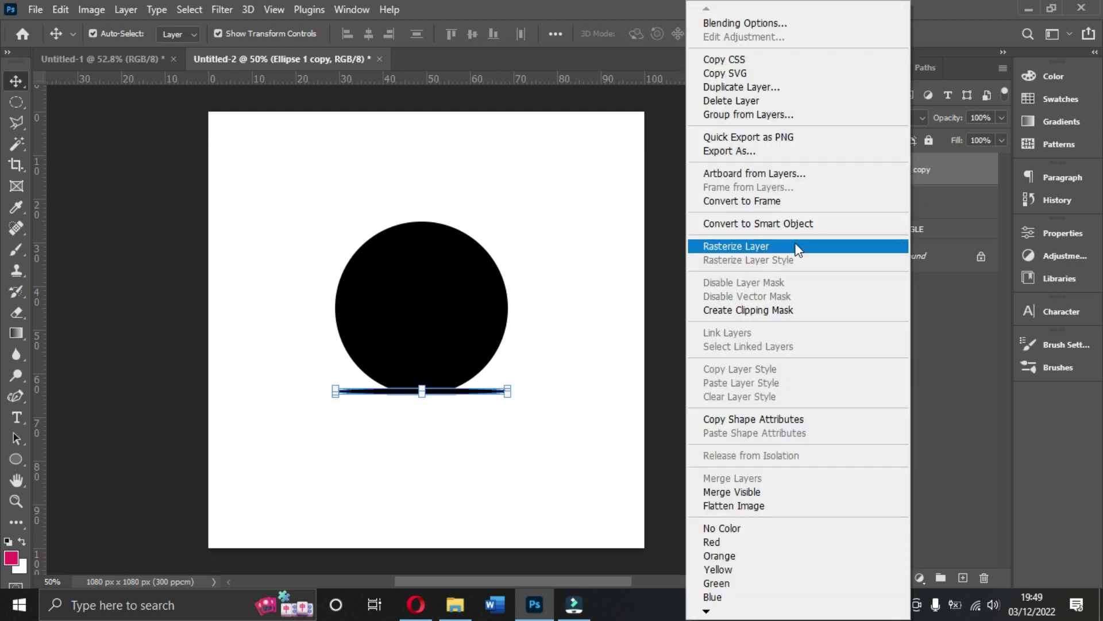
click(759, 248)
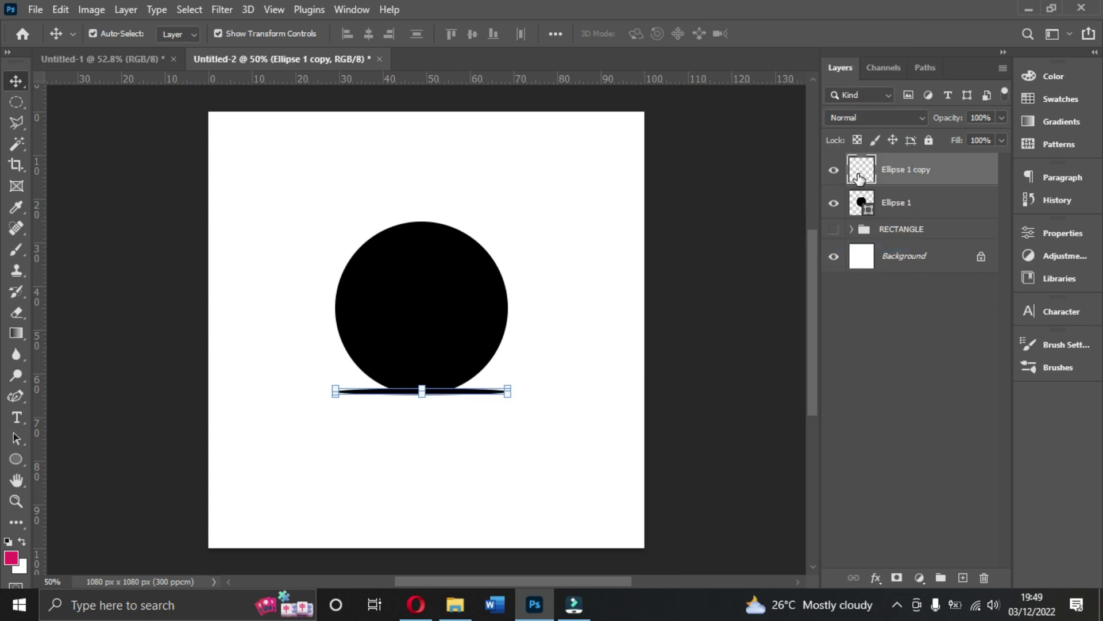
key(ctrl)
key(ctrl)
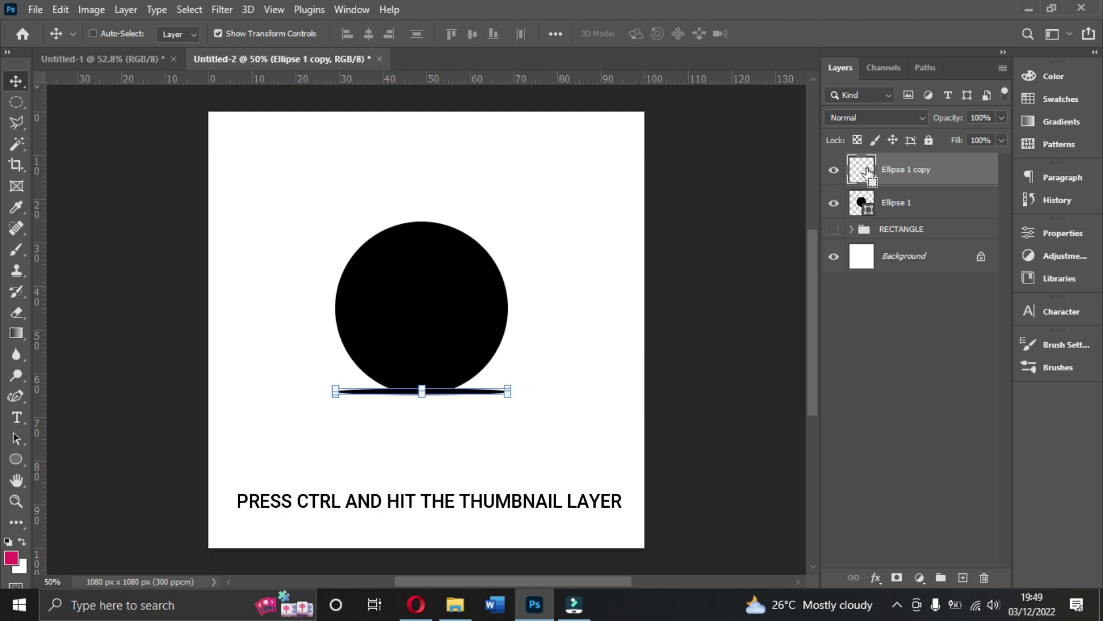
ctrl+click(868, 171)
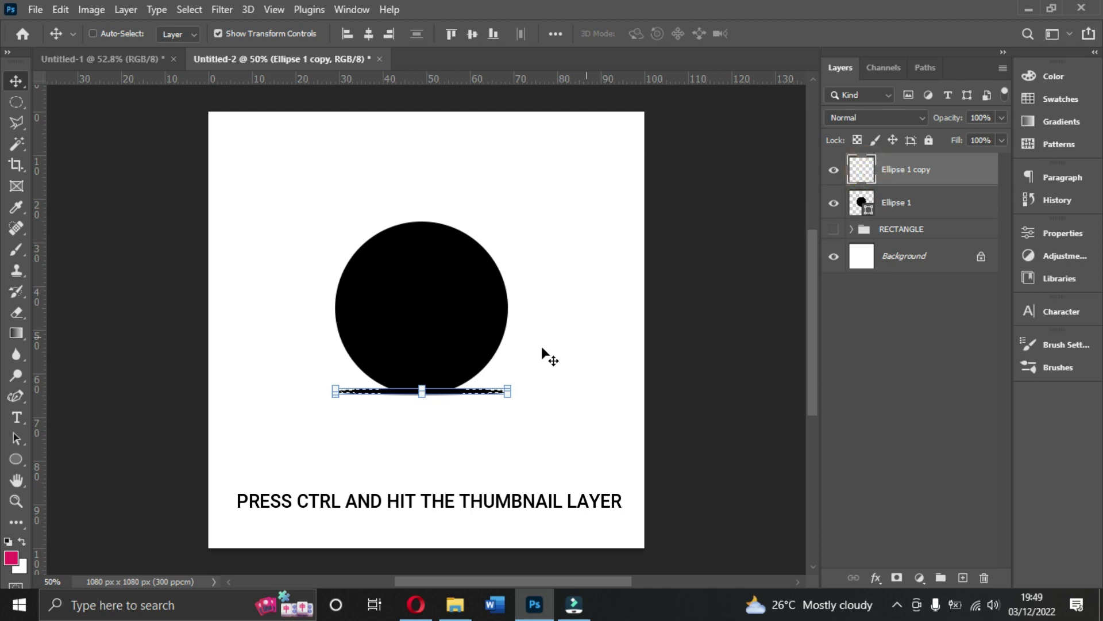
mouse_move(384, 386)
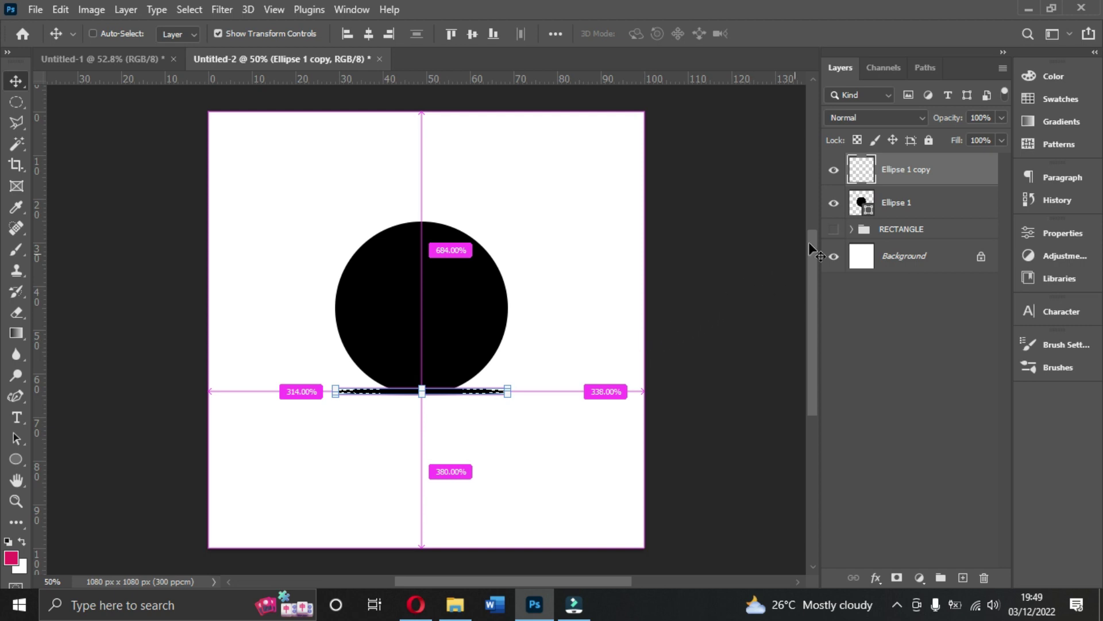
key(ctrl)
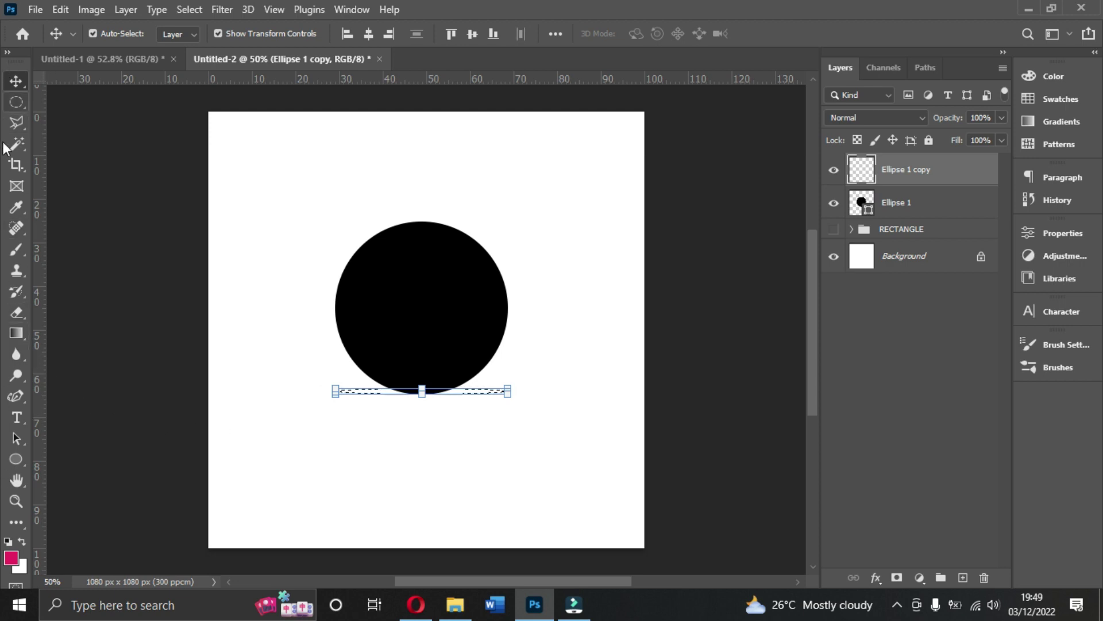
Step: Set the Gradient tool to the Foreground to Transparent preset with black (000000) as the starting colour stop
click(13, 331)
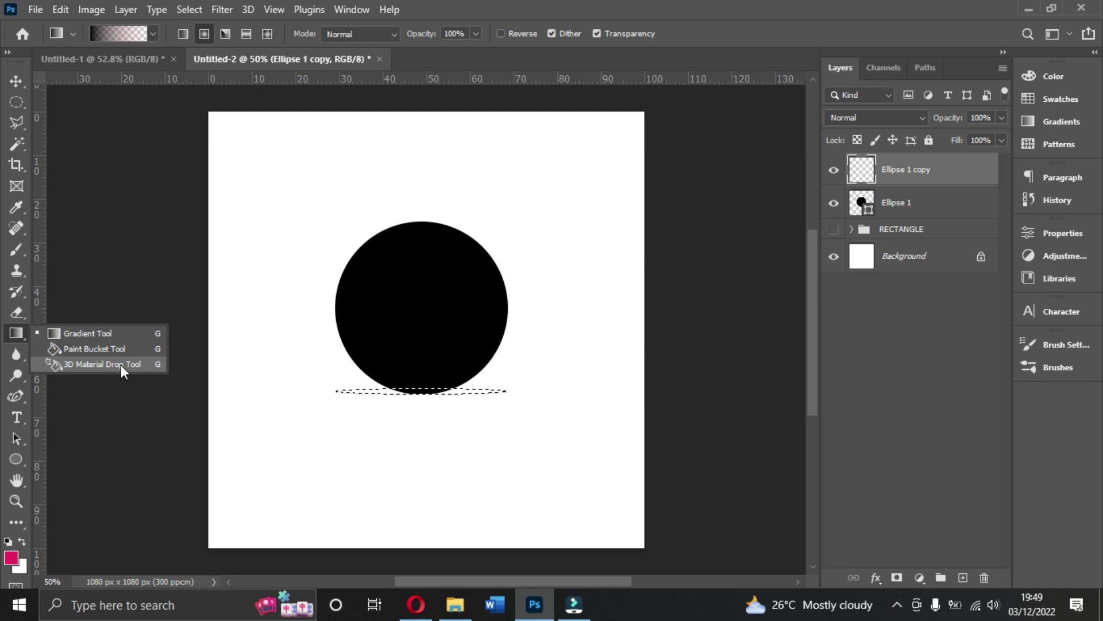
click(78, 333)
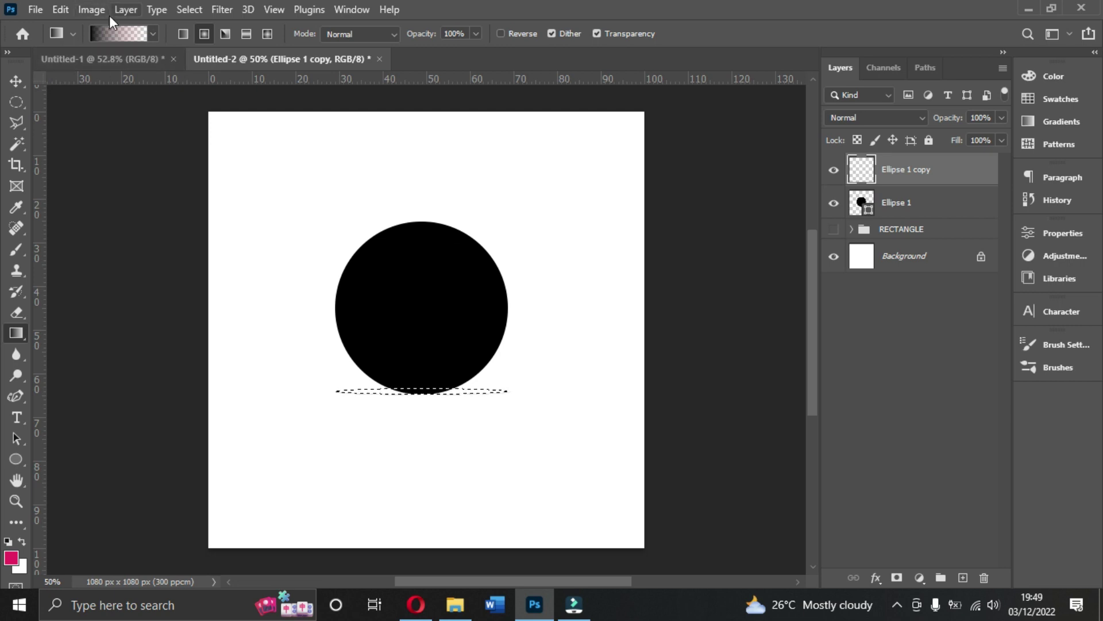
click(119, 32)
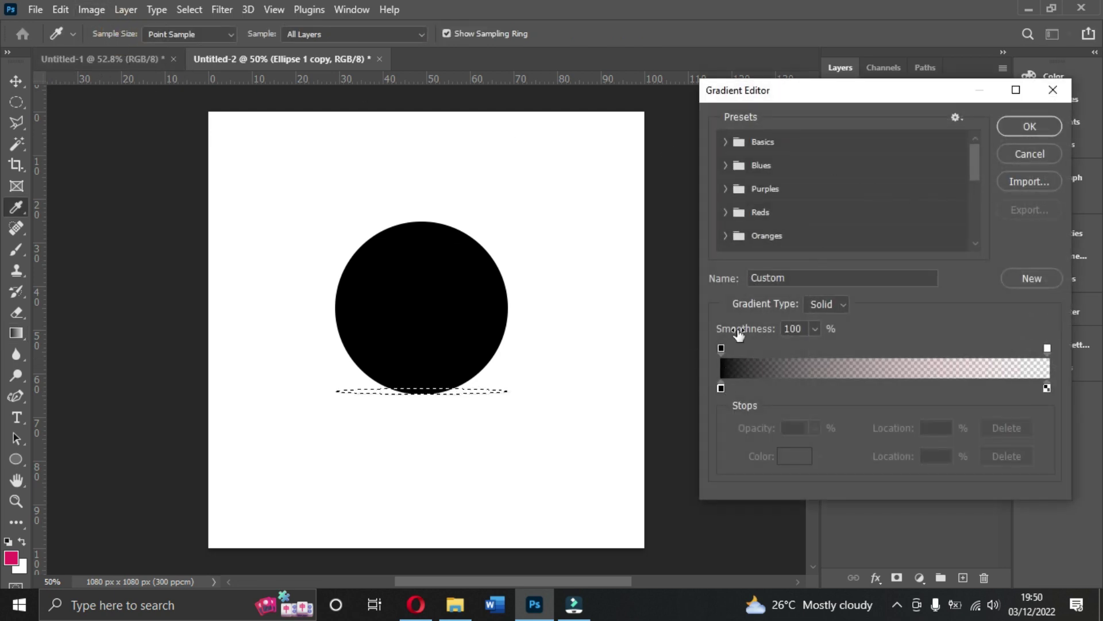
click(724, 142)
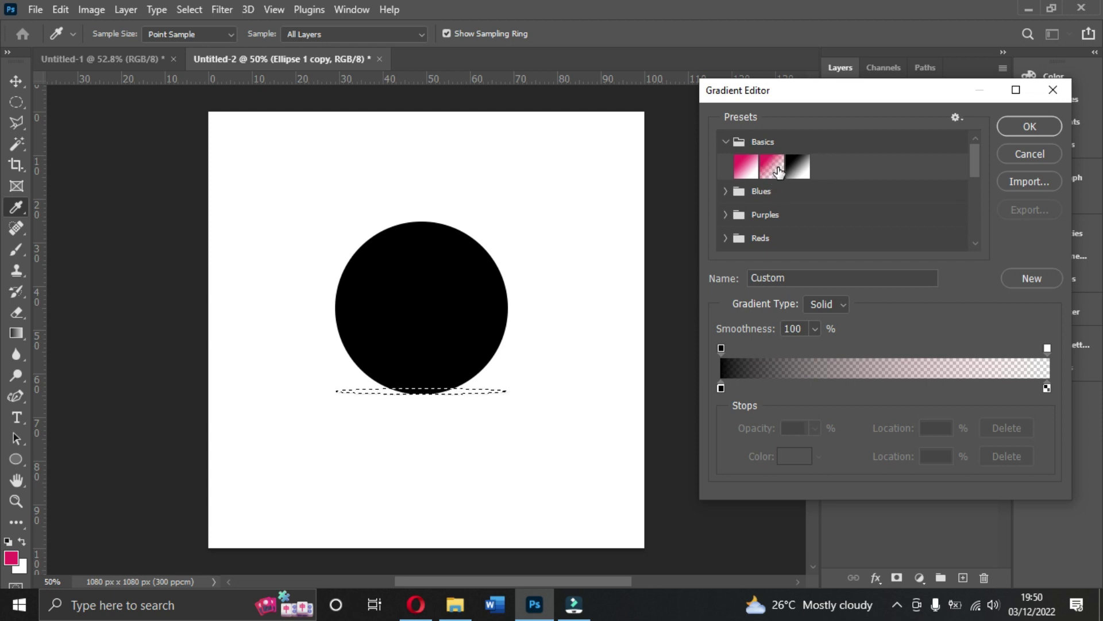
click(778, 170)
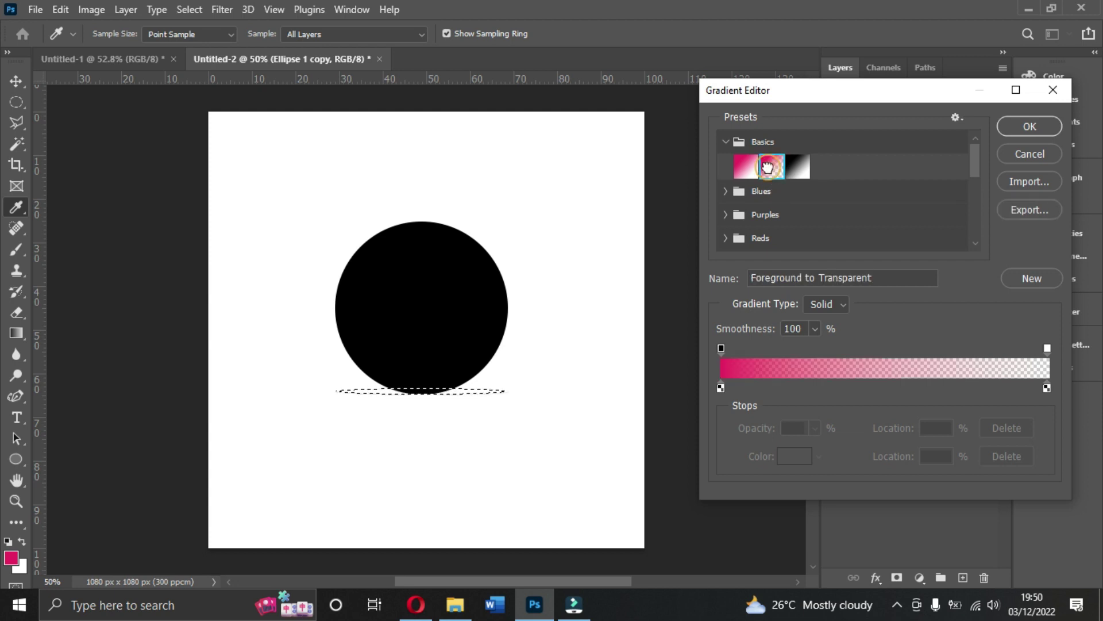
double_click(721, 388)
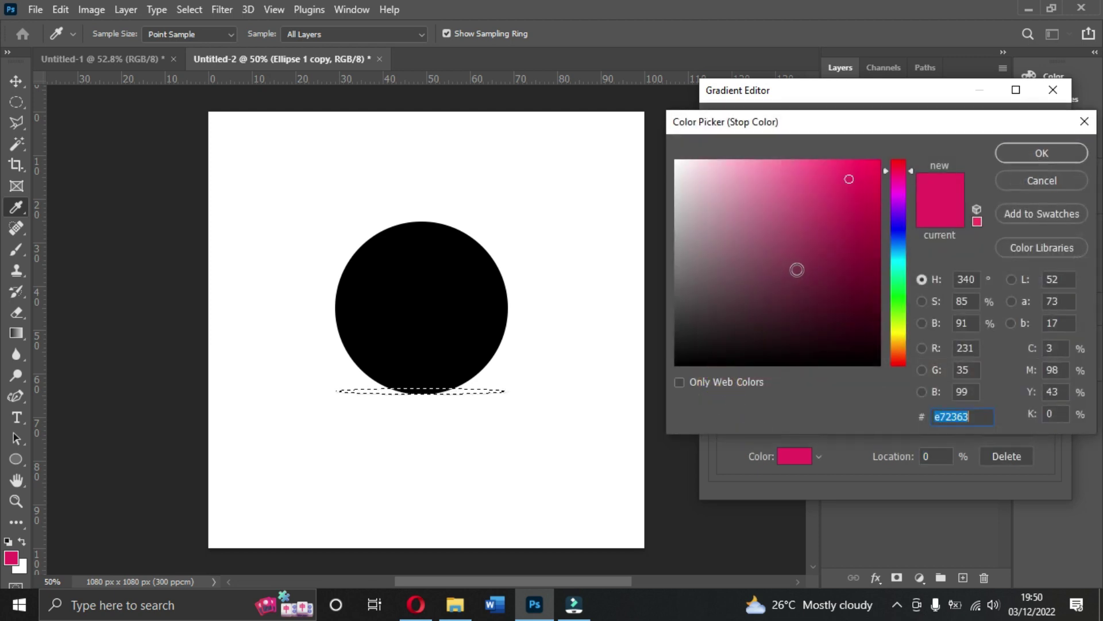
click(455, 315)
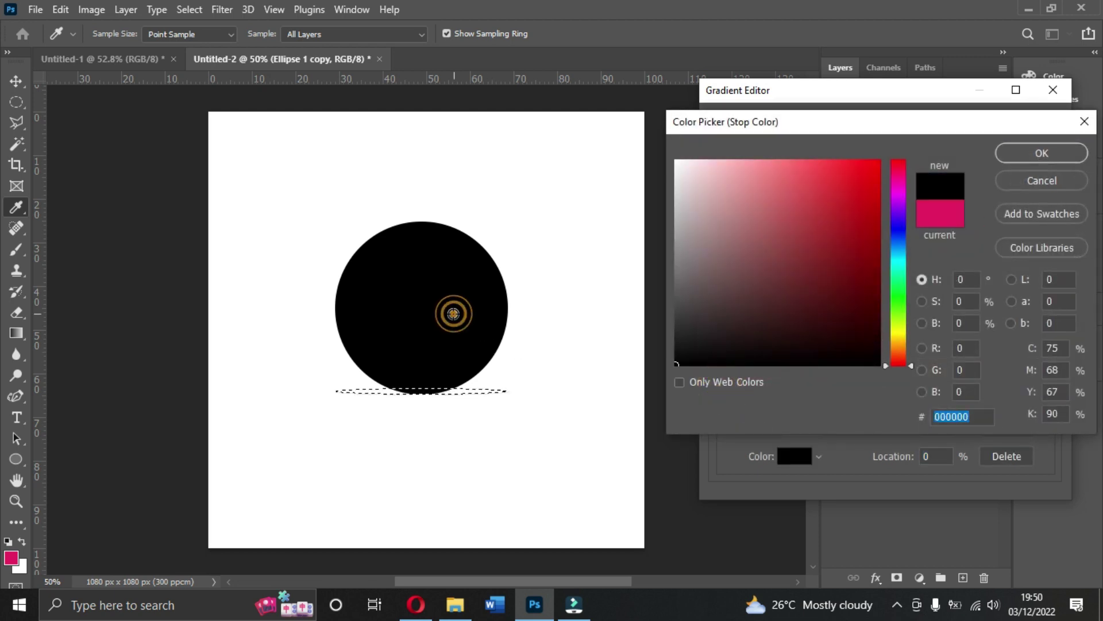
click(1029, 156)
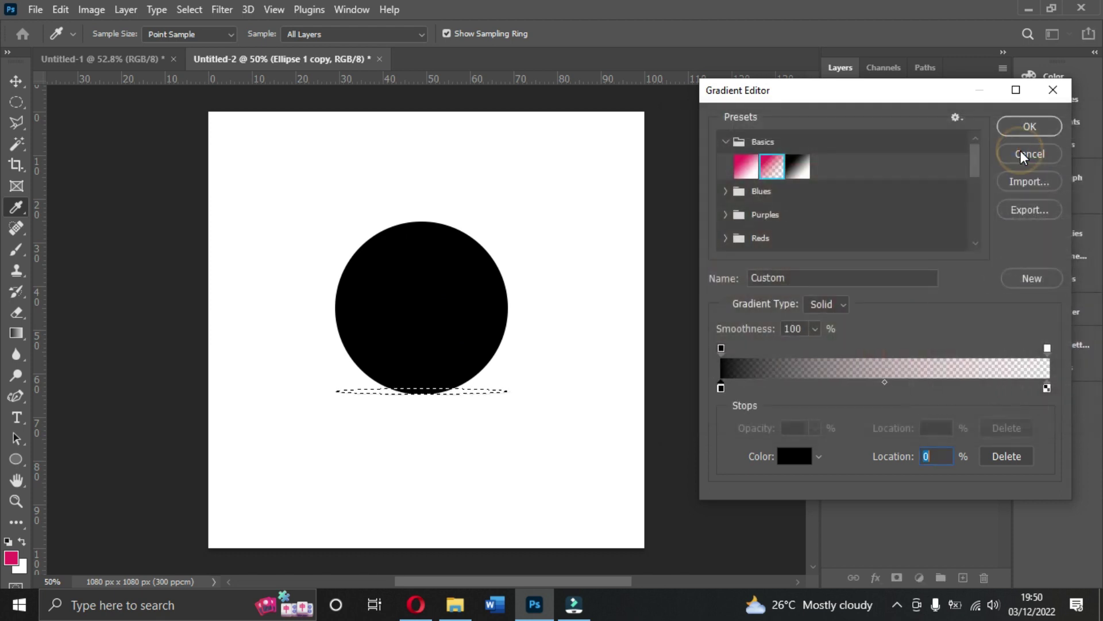
click(1029, 127)
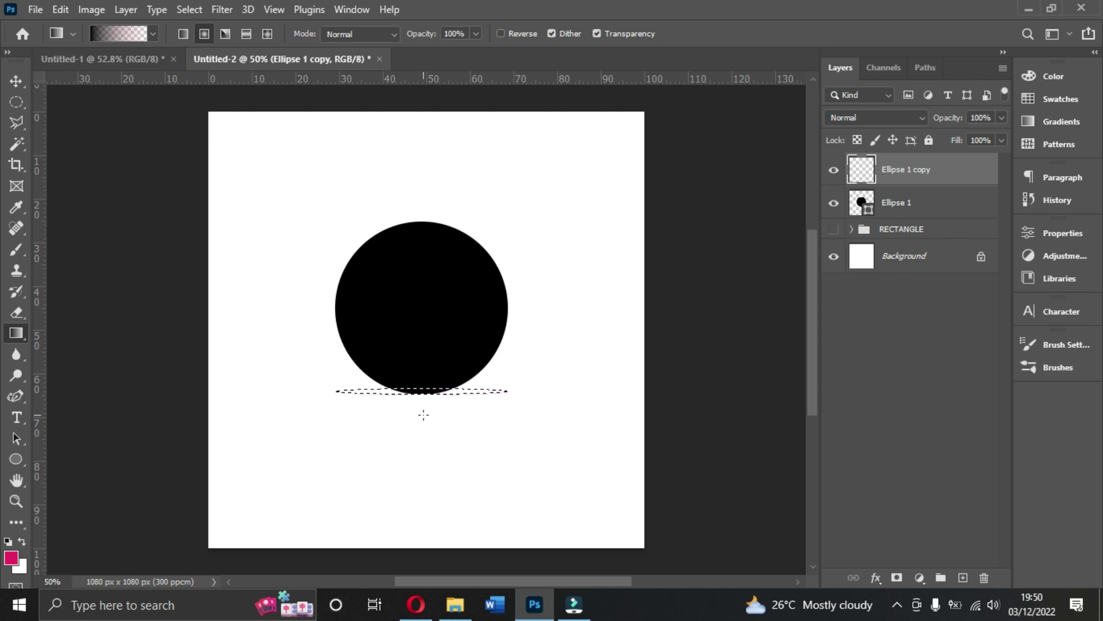
Step: With black (000000) as the foreground colour, fill the flat elliptical selection with the radial gradient and deselect it
click(10, 560)
click(434, 311)
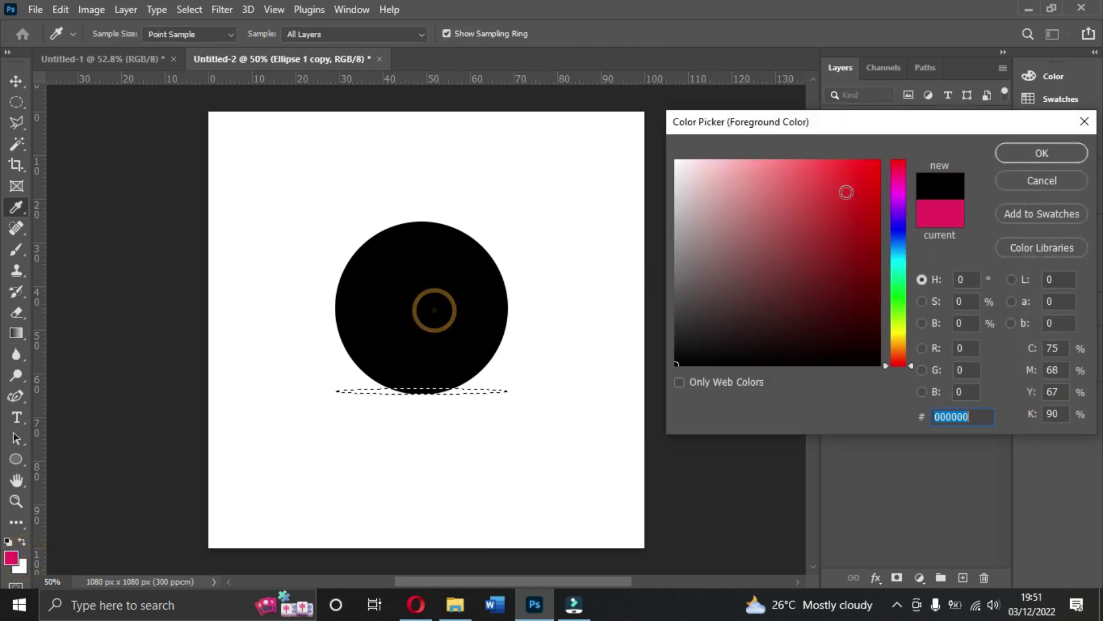
click(1029, 152)
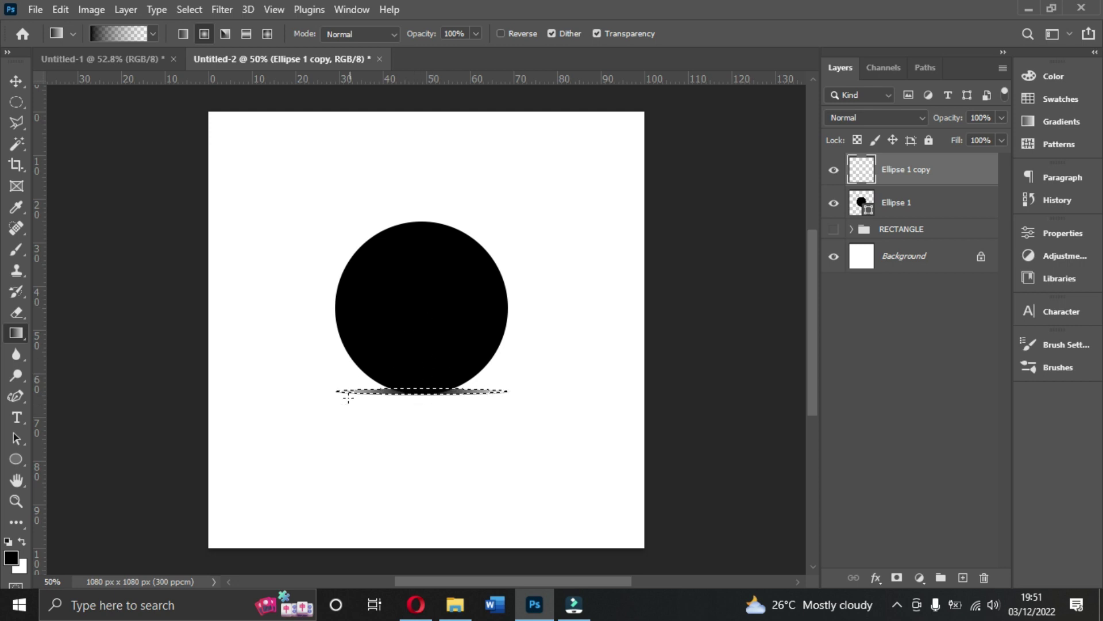
key(ctrl+d)
click(17, 81)
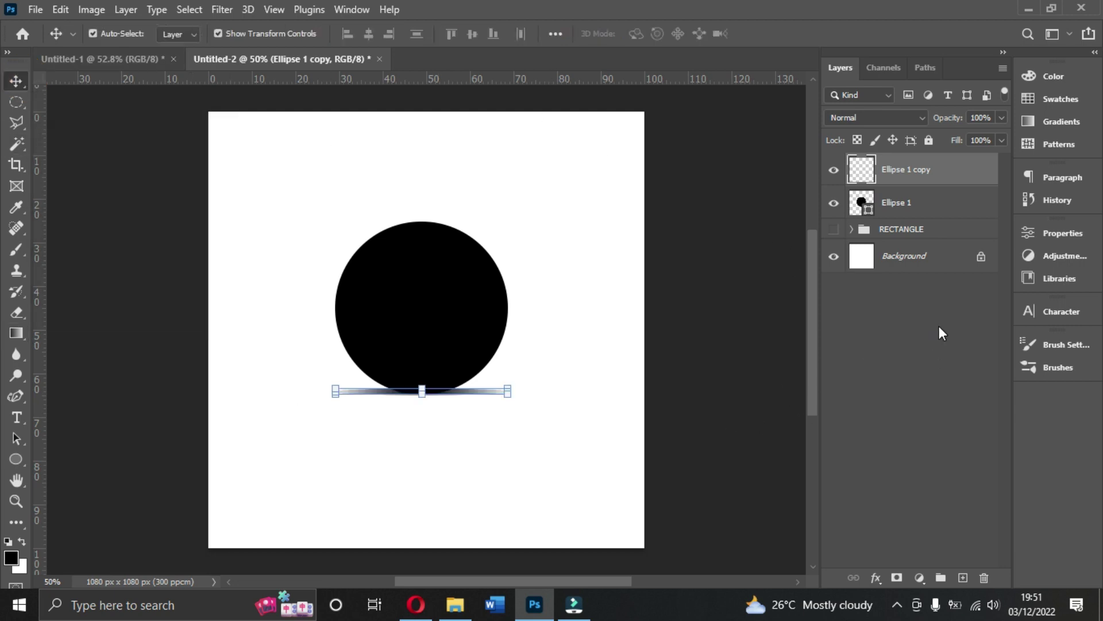
click(887, 356)
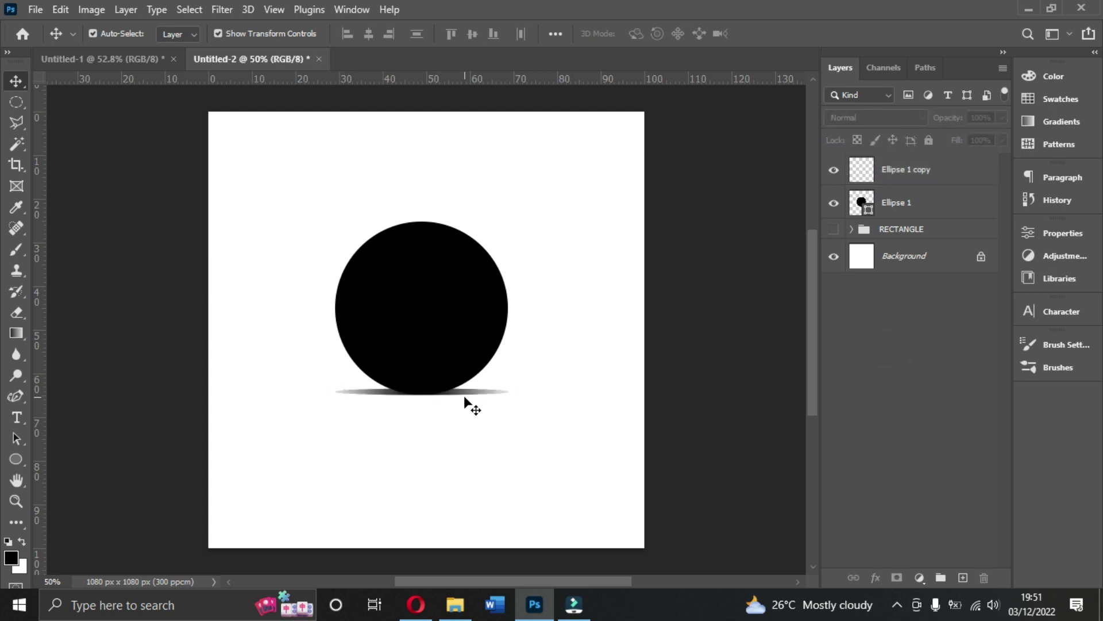
Step: Place the Ellipse 1 copy shadow layer directly beneath the Ellipse 1 layer
click(936, 172)
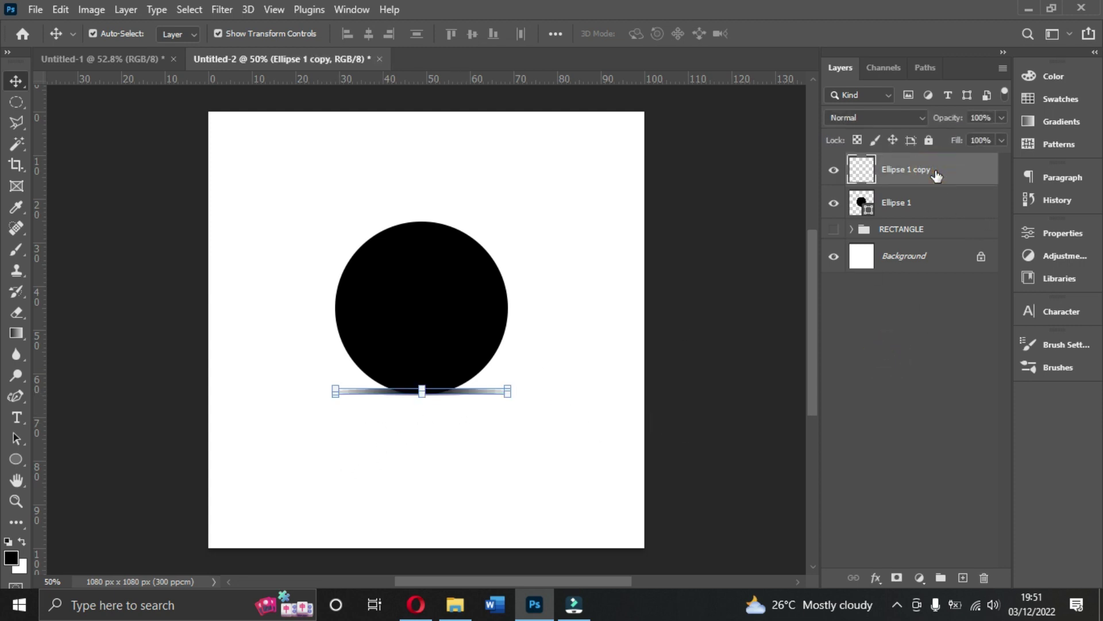
drag(916, 174, 921, 218)
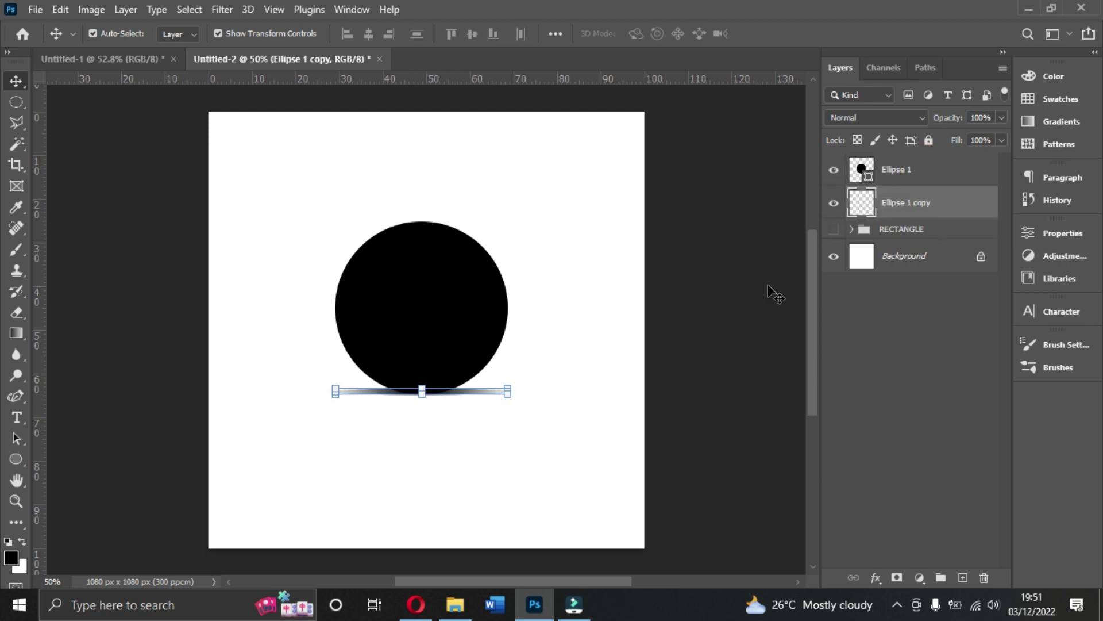
click(729, 266)
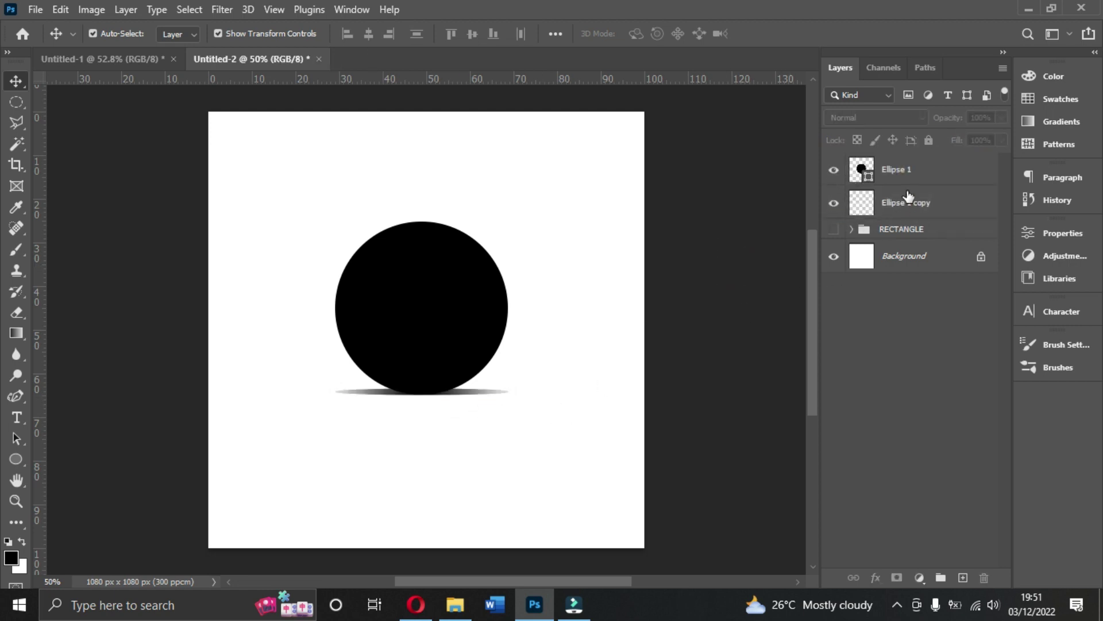
Step: Nudge the Ellipse 1 copy shadow down about 12 px so it sits just under the circle's bottom edge
click(895, 207)
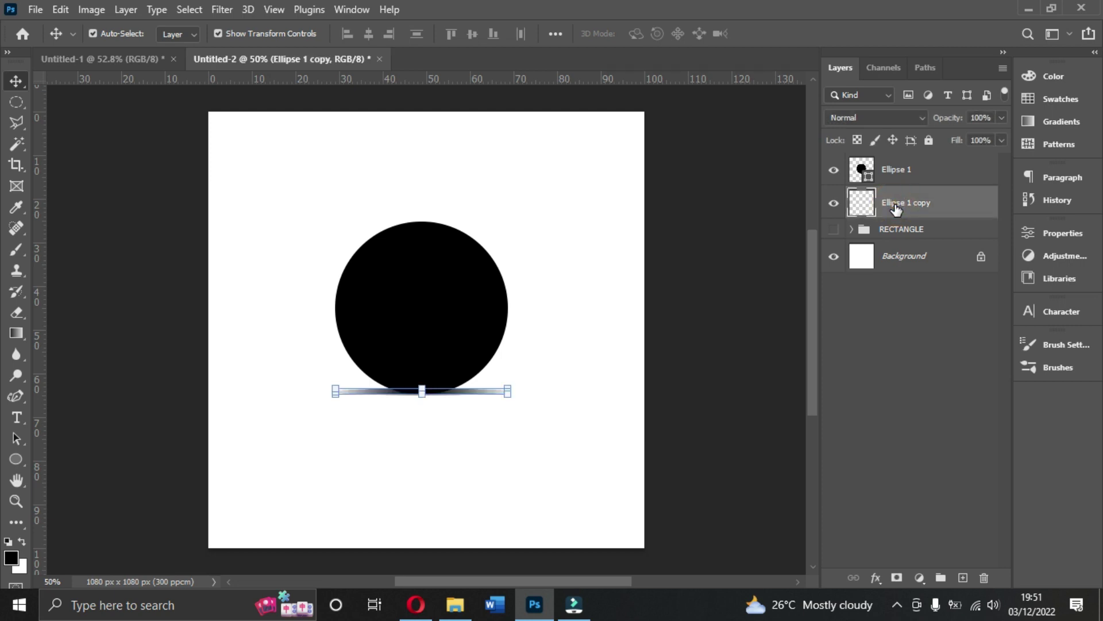
key(Down)
key(Down)
key(Down)
key(Down)
key(Down)
key(Down)
key(Down)
key(Down)
key(Down)
key(Down)
key(Down)
key(Down)
key(Down)
key(Down)
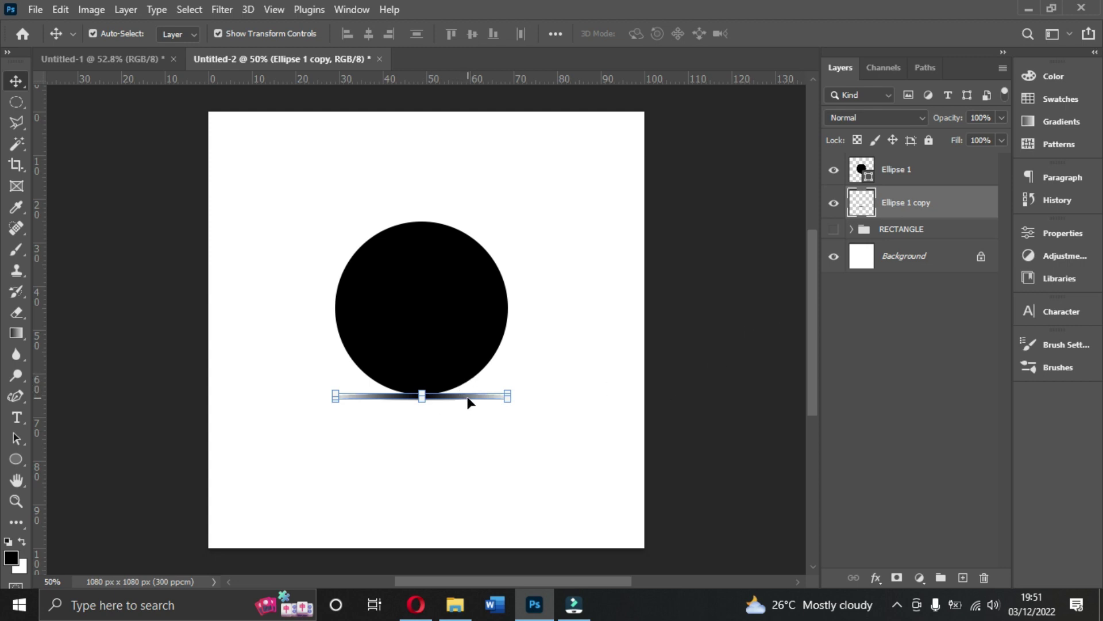
Step: Duplicate the Ellipse 1 copy shadow layer and scale the duplicate to about 68.30% around its centre
key(ctrl+j)
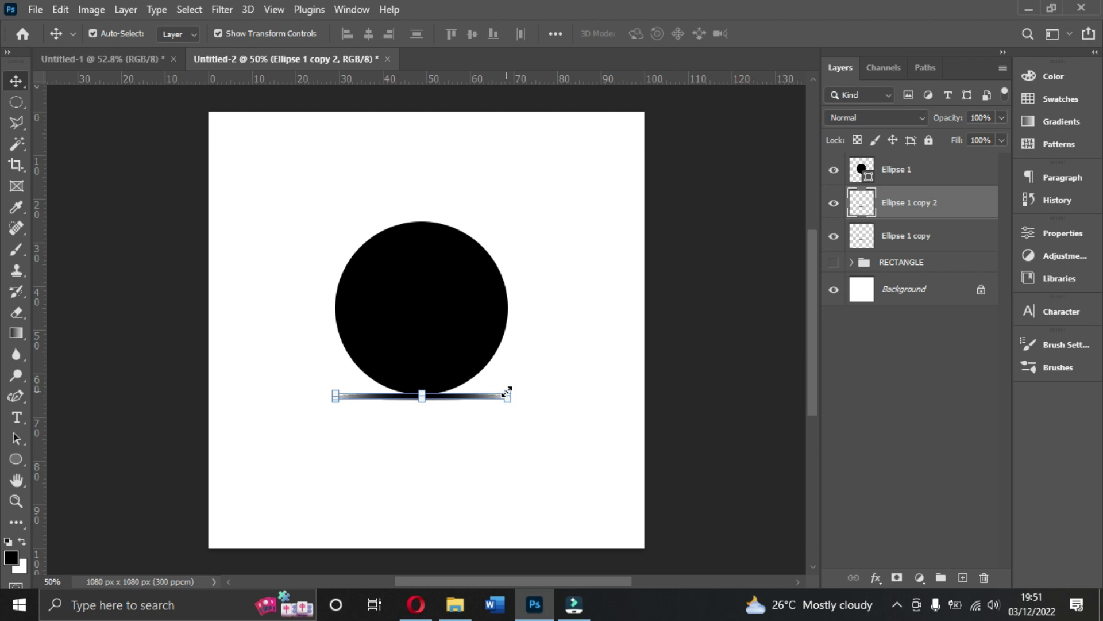
drag(507, 392, 480, 394)
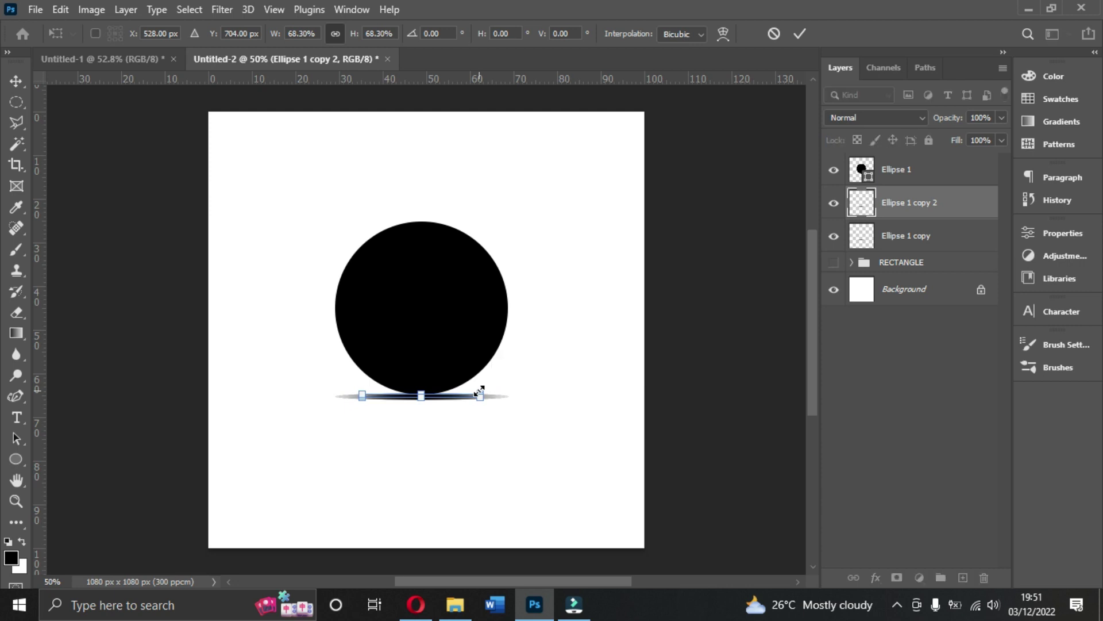
click(800, 33)
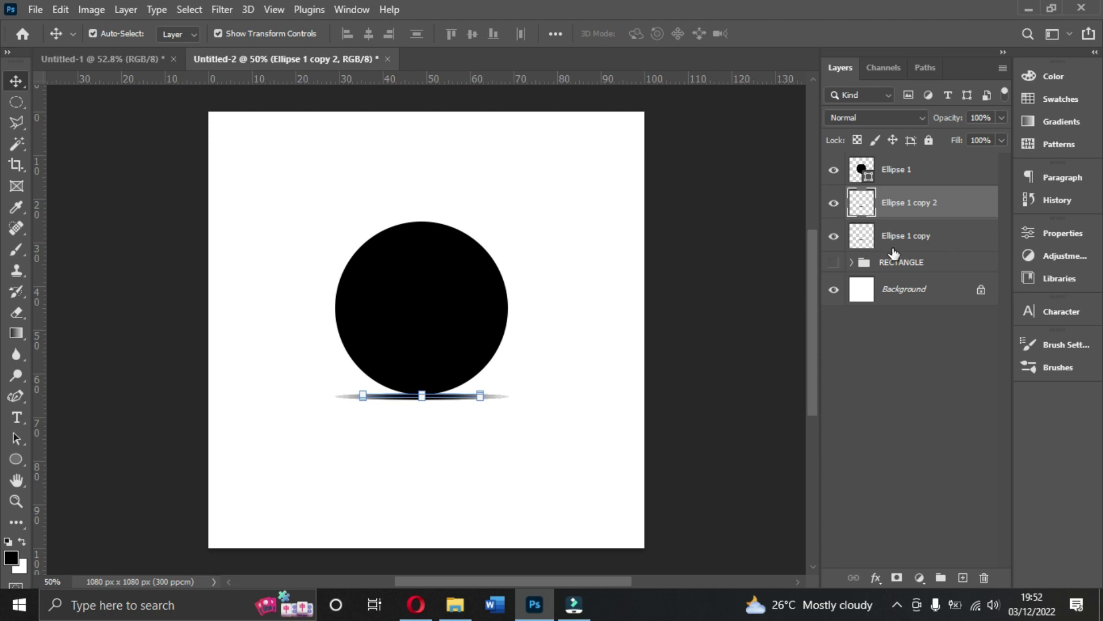
Step: Reapply the last Gaussian Blur to the wider Ellipse 1 copy shadow layer
click(919, 243)
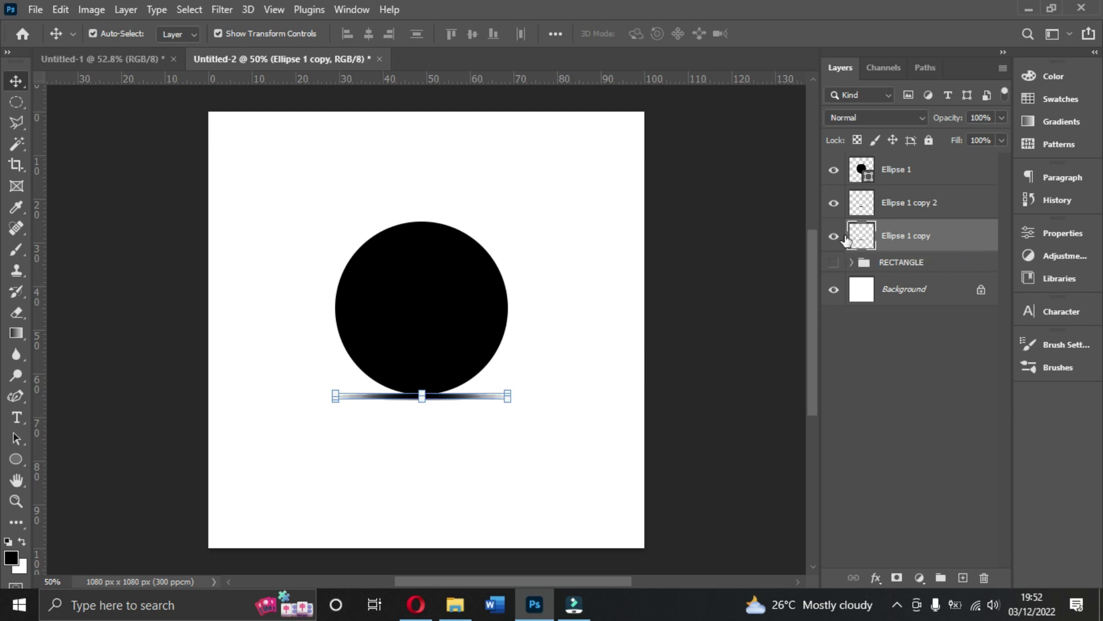
click(223, 11)
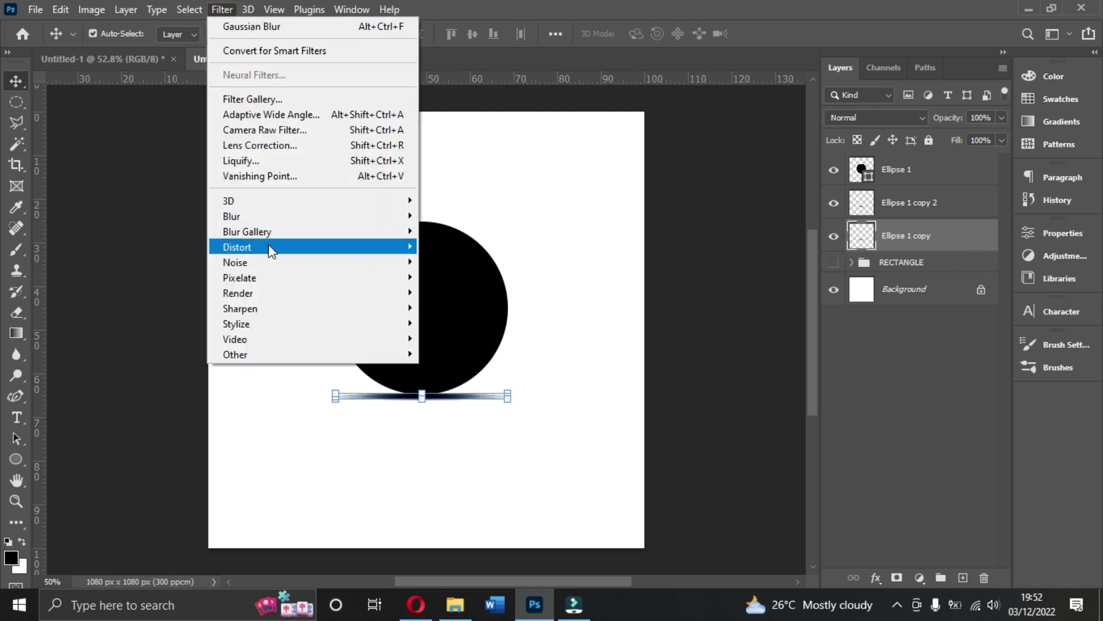
click(225, 9)
click(222, 12)
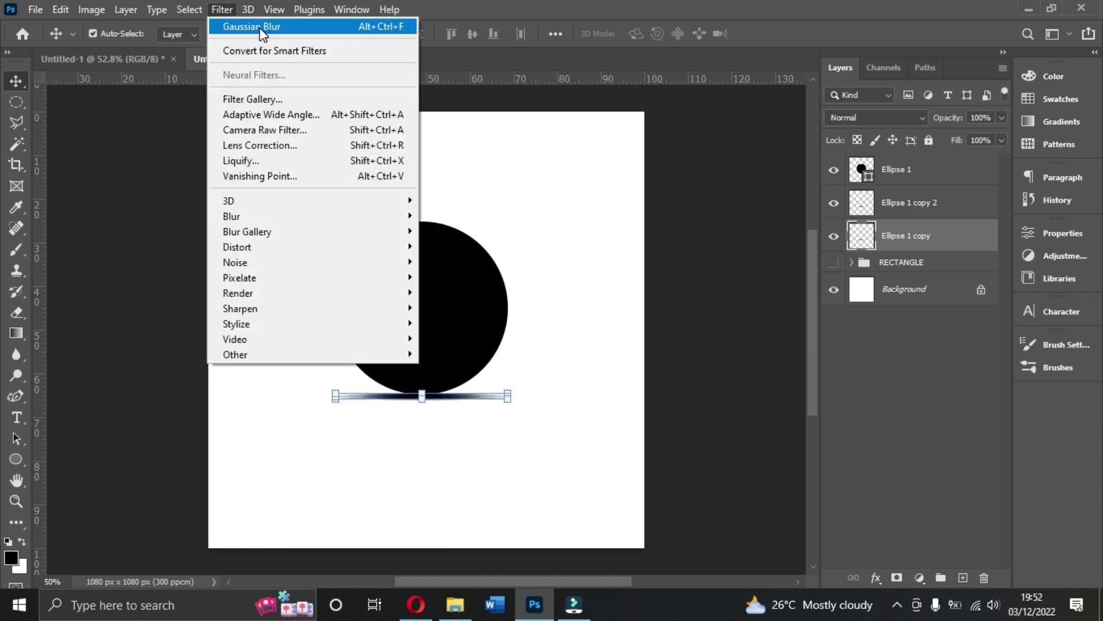
click(294, 28)
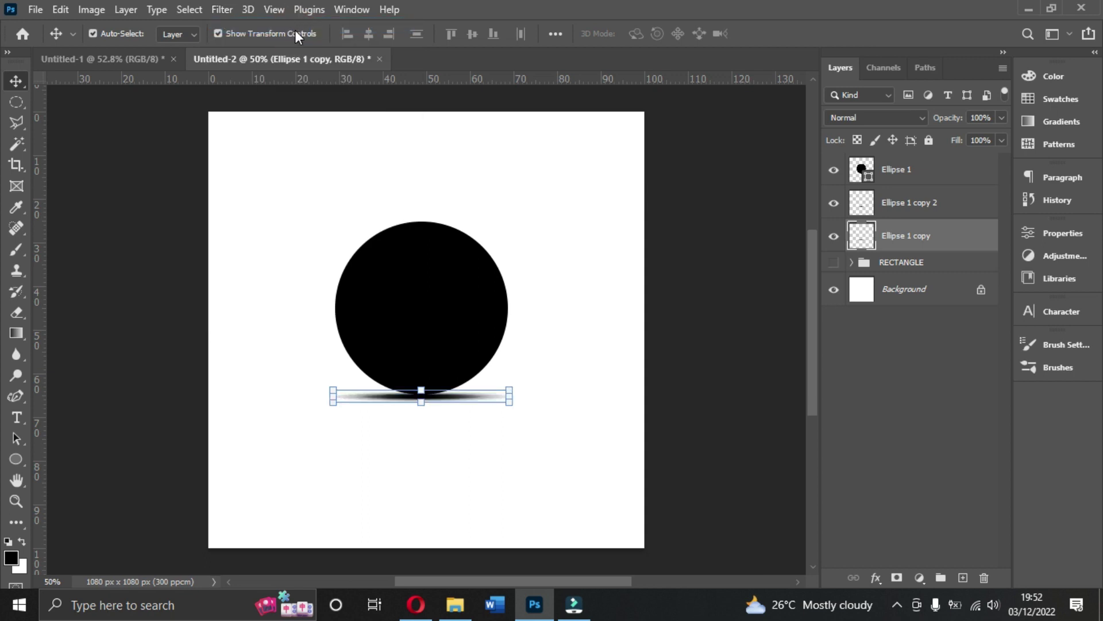
Step: Reapply the last Gaussian Blur to the smaller Ellipse 1 copy 2 shadow layer and deselect all layers
click(907, 202)
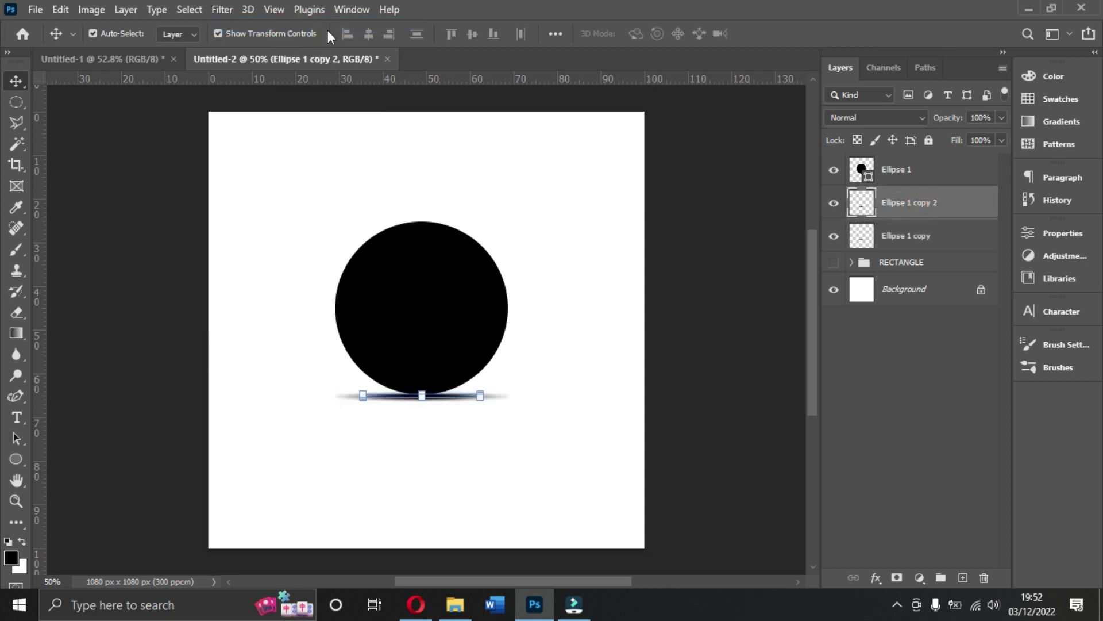
click(227, 9)
click(248, 23)
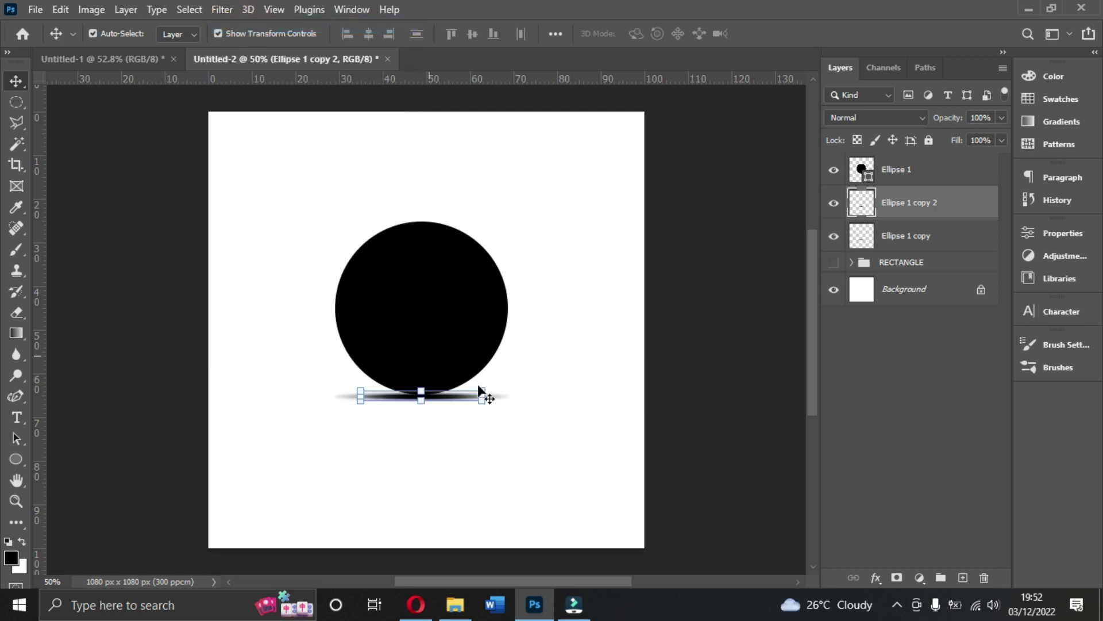
click(887, 332)
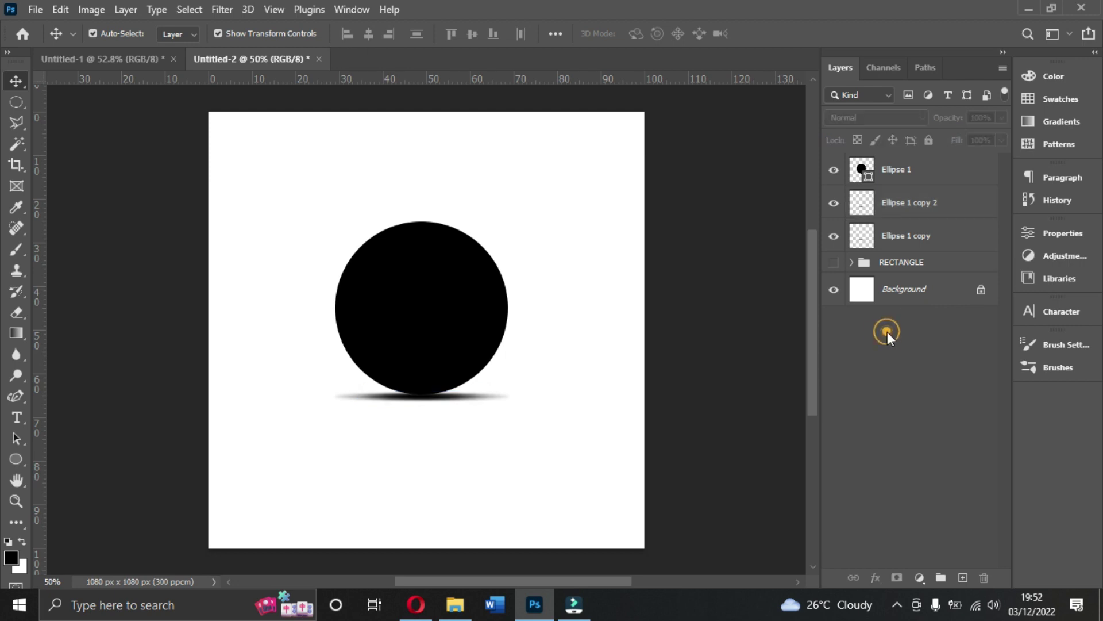
click(900, 215)
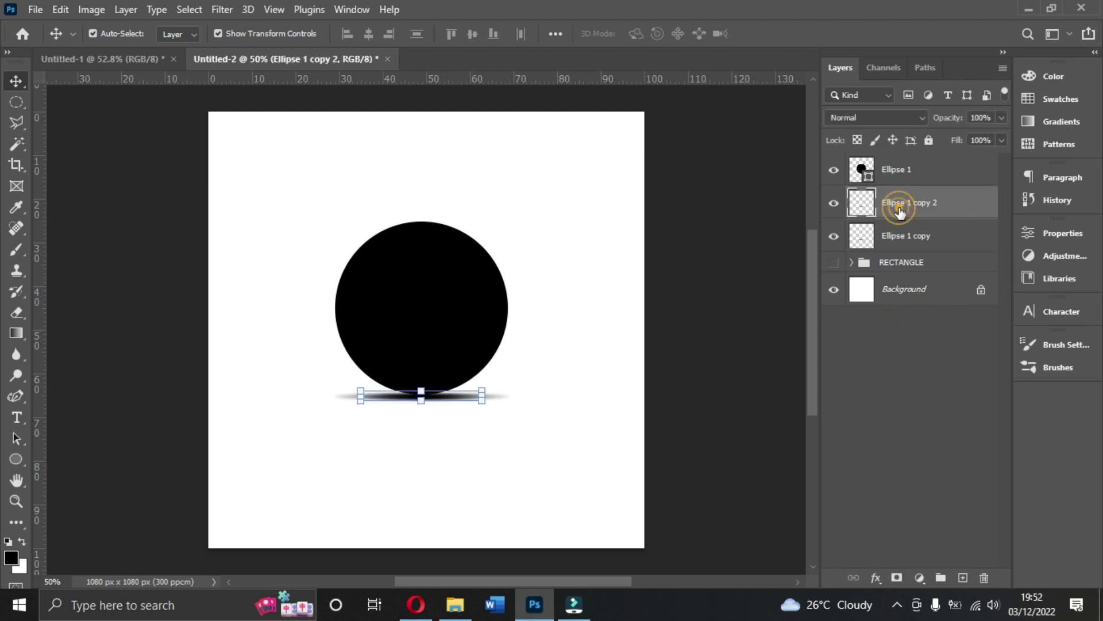
ctrl+click(902, 244)
ctrl+click(899, 165)
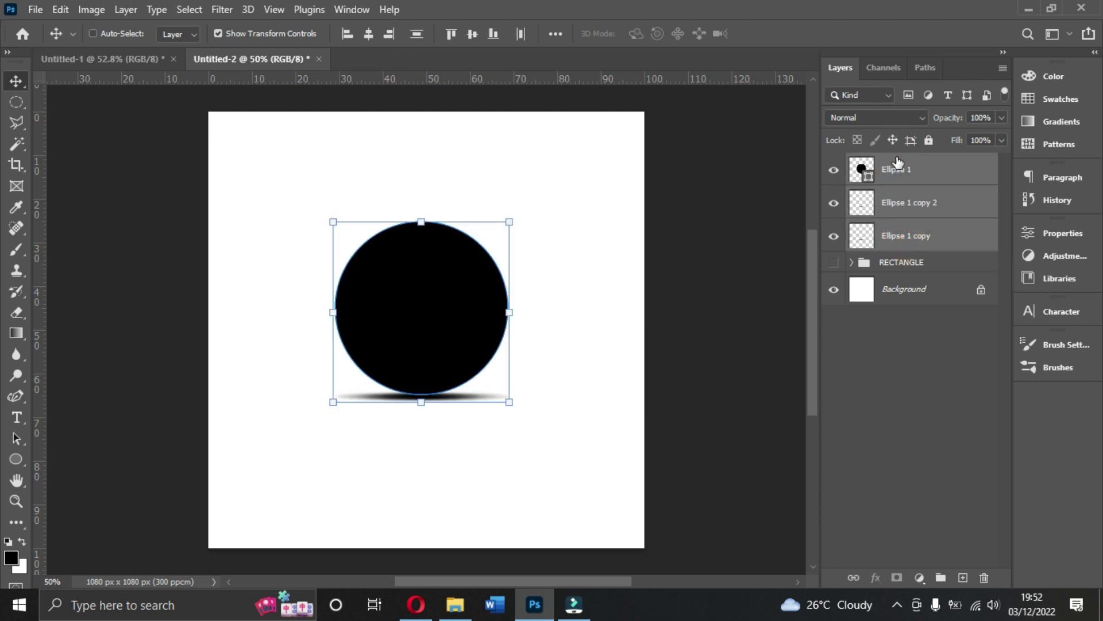
Step: Change the fill colour of the Ellipse 1 circle to blue 1762f9
click(863, 168)
double_click(862, 168)
click(861, 165)
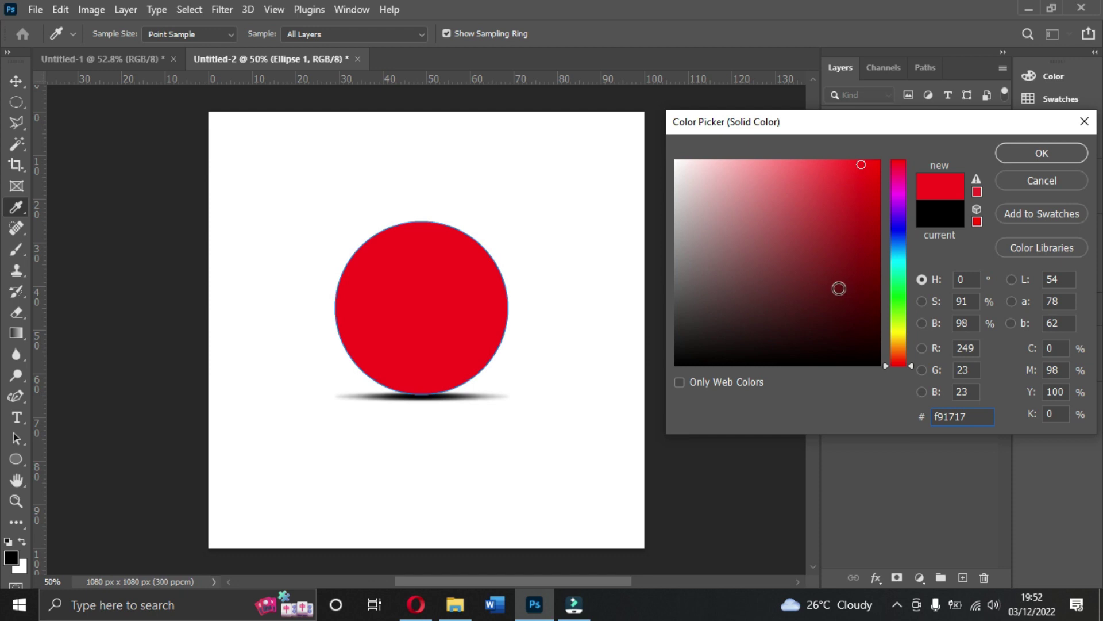
mouse_move(896, 231)
mouse_down()
mouse_move(894, 190)
mouse_move(895, 279)
mouse_move(896, 240)
mouse_up()
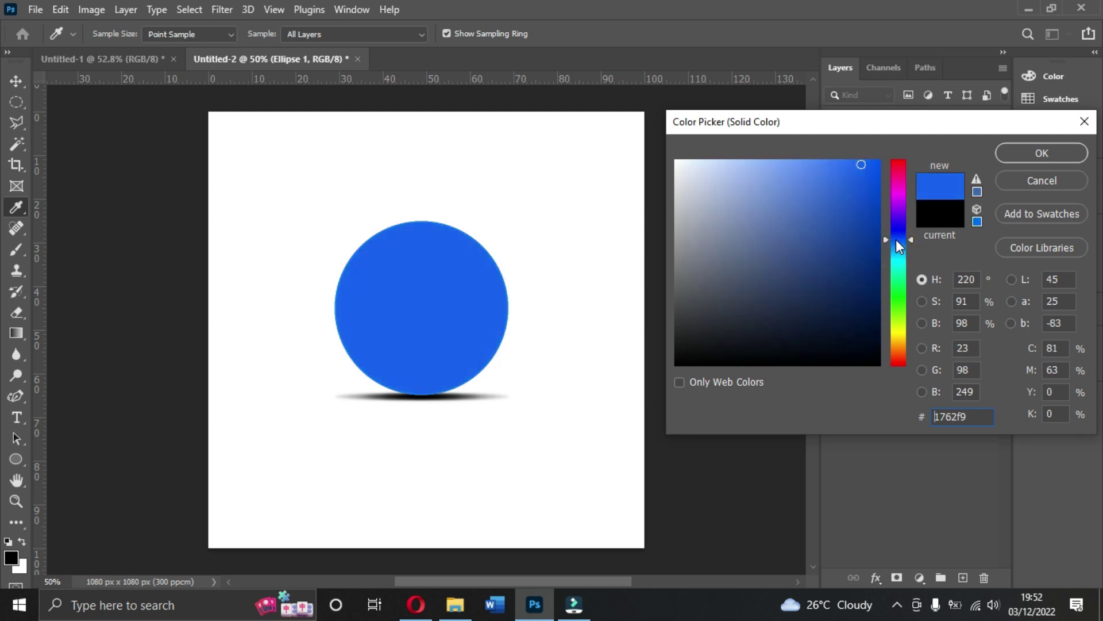
click(1056, 154)
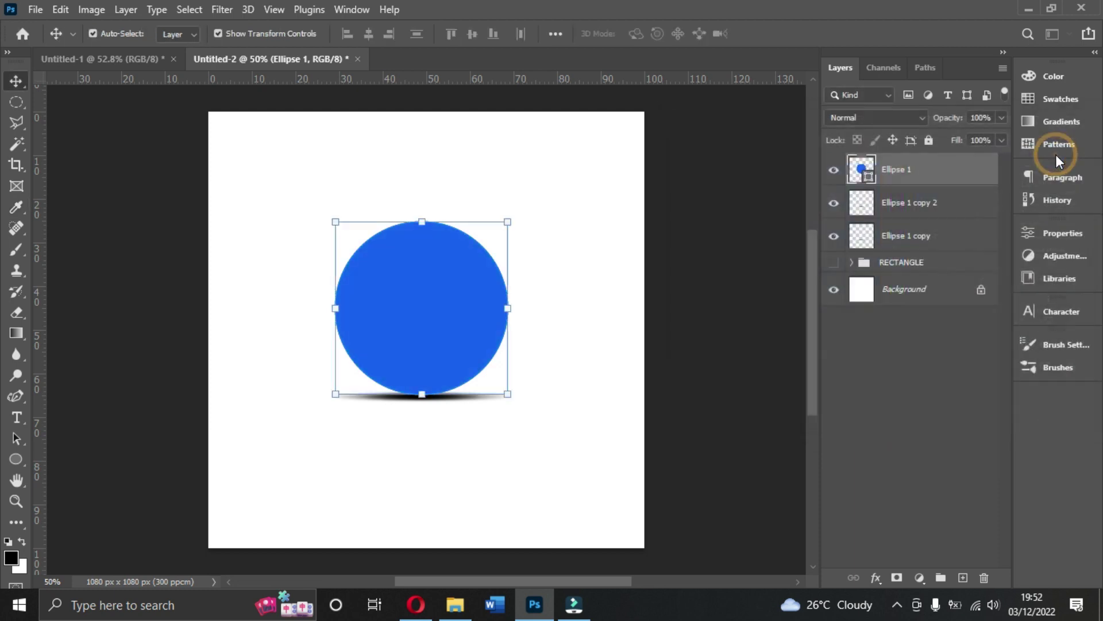
Step: Group the Ellipse 1, Ellipse 1 copy 2 and Ellipse 1 copy layers together
shift+click(912, 202)
shift+click(906, 246)
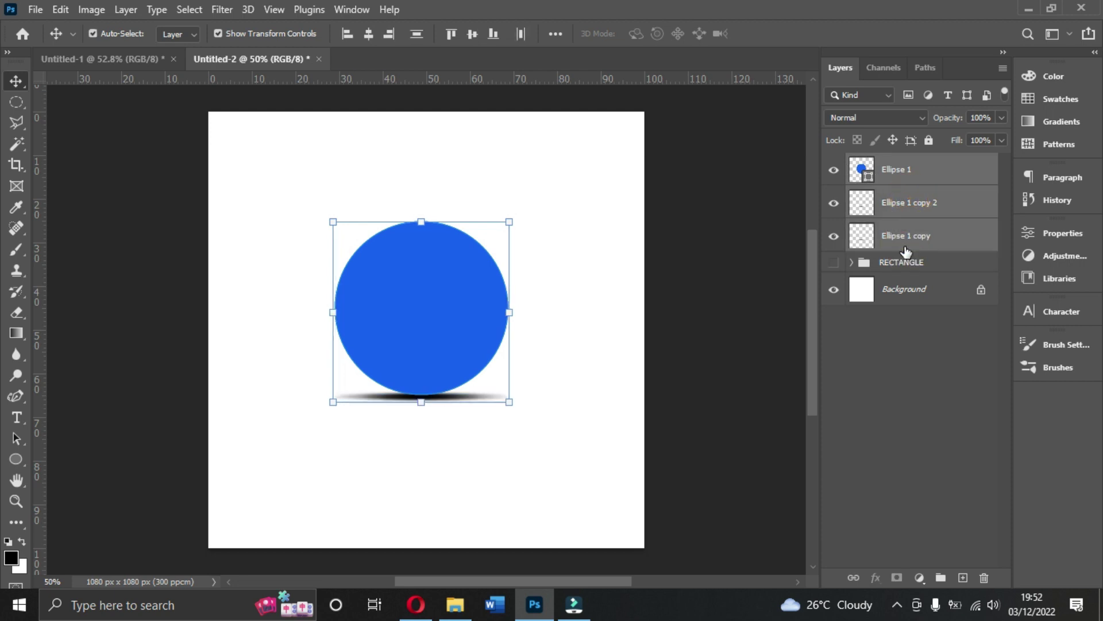
key(ctrl+g)
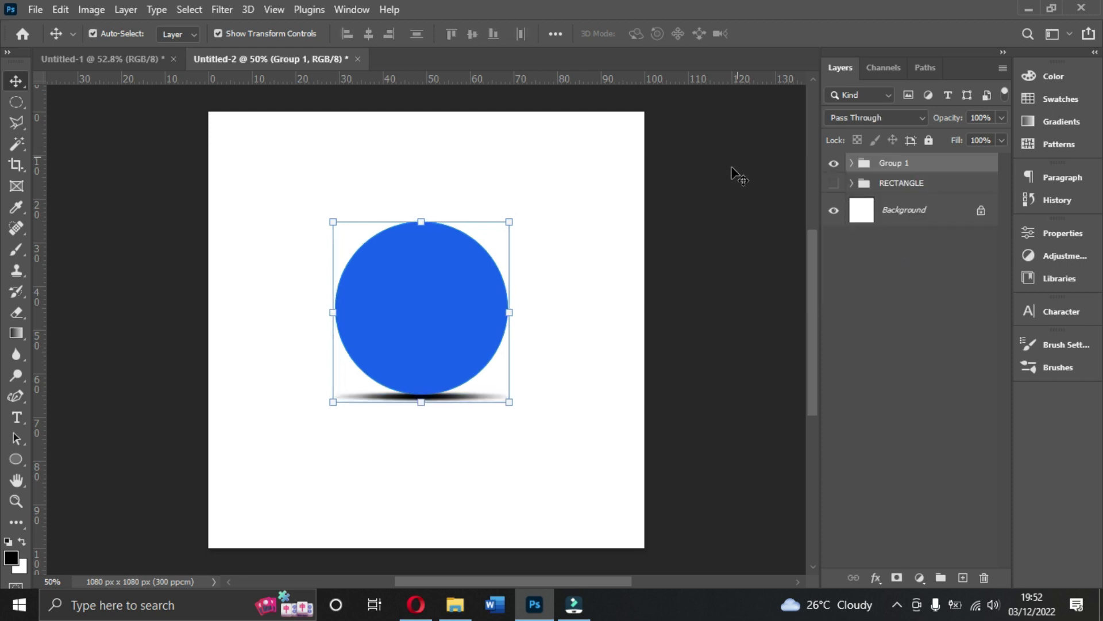
Step: Scale the circle group down slightly and move it to the horizontally centred lower half of the canvas
drag(422, 221, 424, 230)
drag(447, 319, 447, 362)
key(Return)
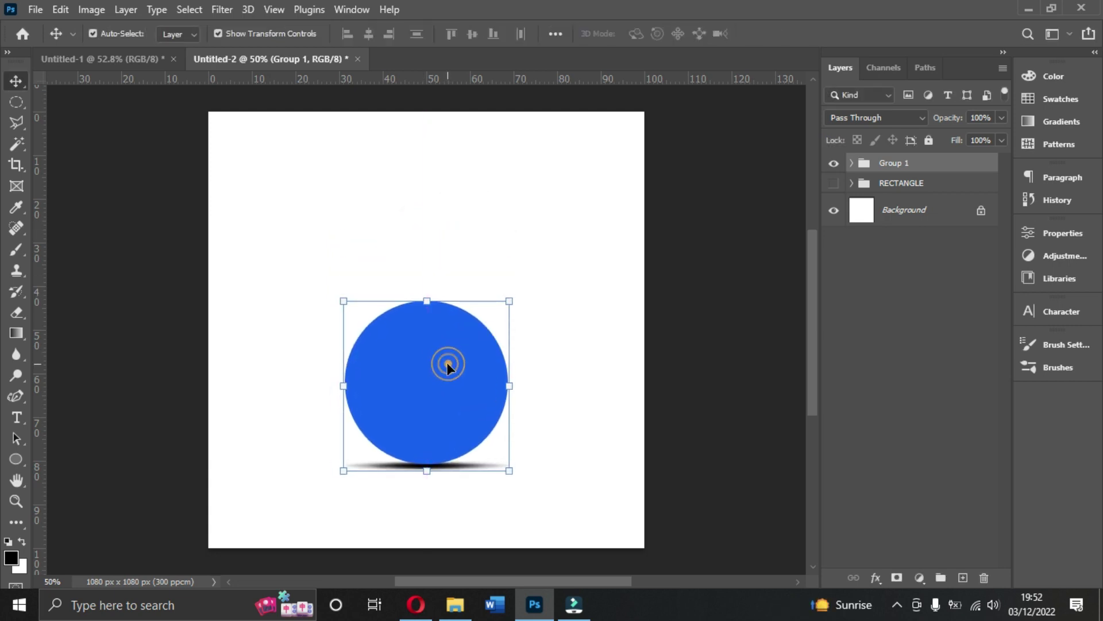
Step: Change the fill colour of the Ellipse 1 circle inside Group 1 to dark teal 0c9193 and collapse the group
click(852, 163)
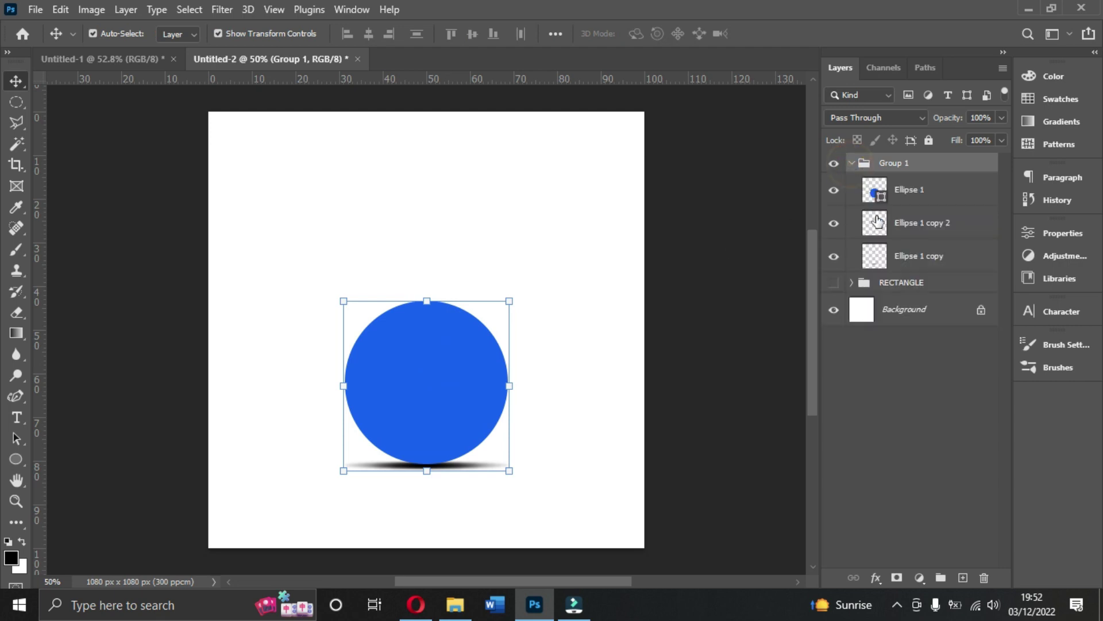
double_click(872, 191)
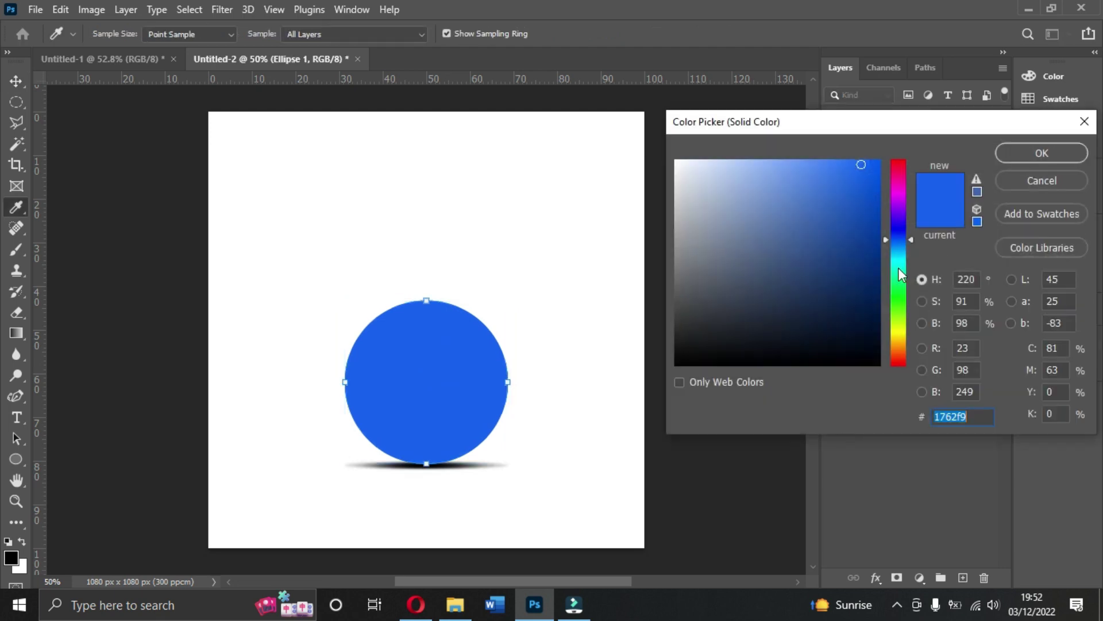
drag(883, 242, 895, 262)
click(865, 247)
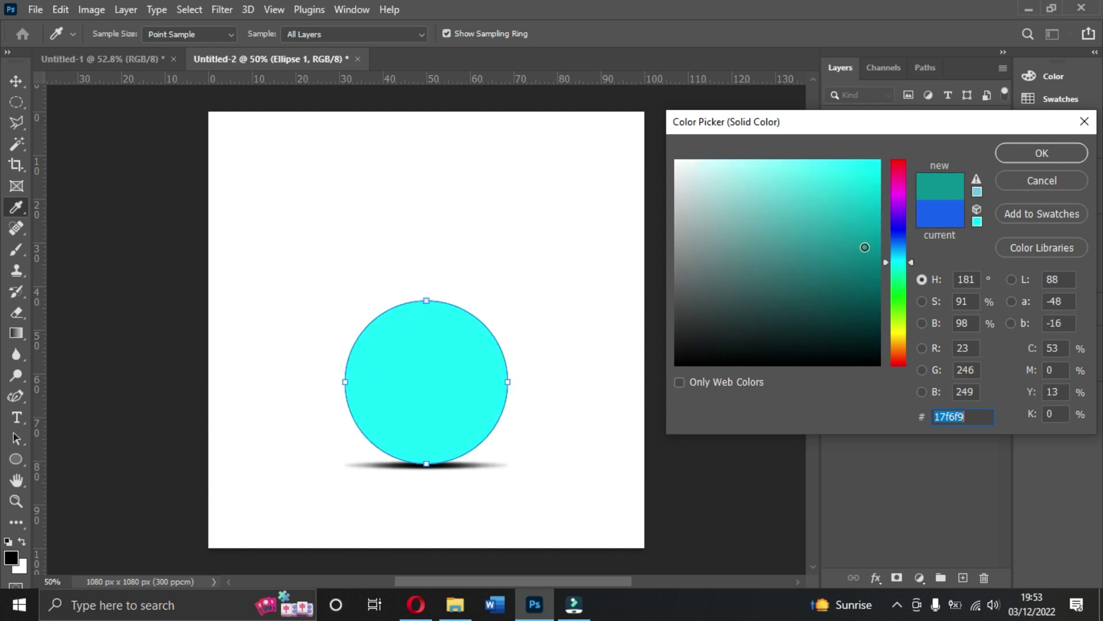
click(1013, 154)
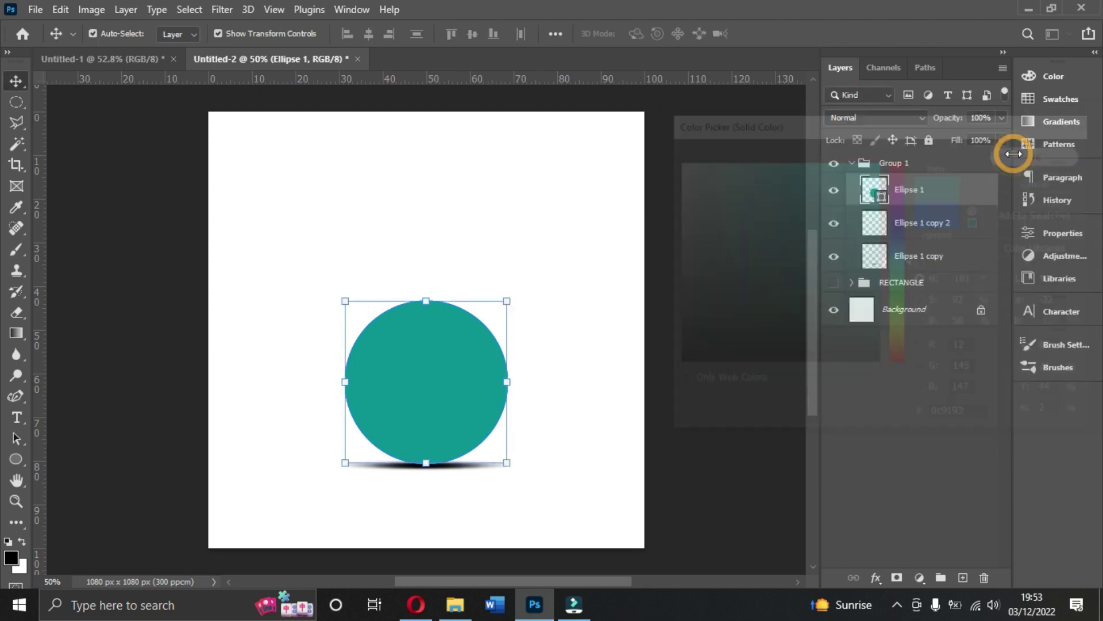
click(852, 165)
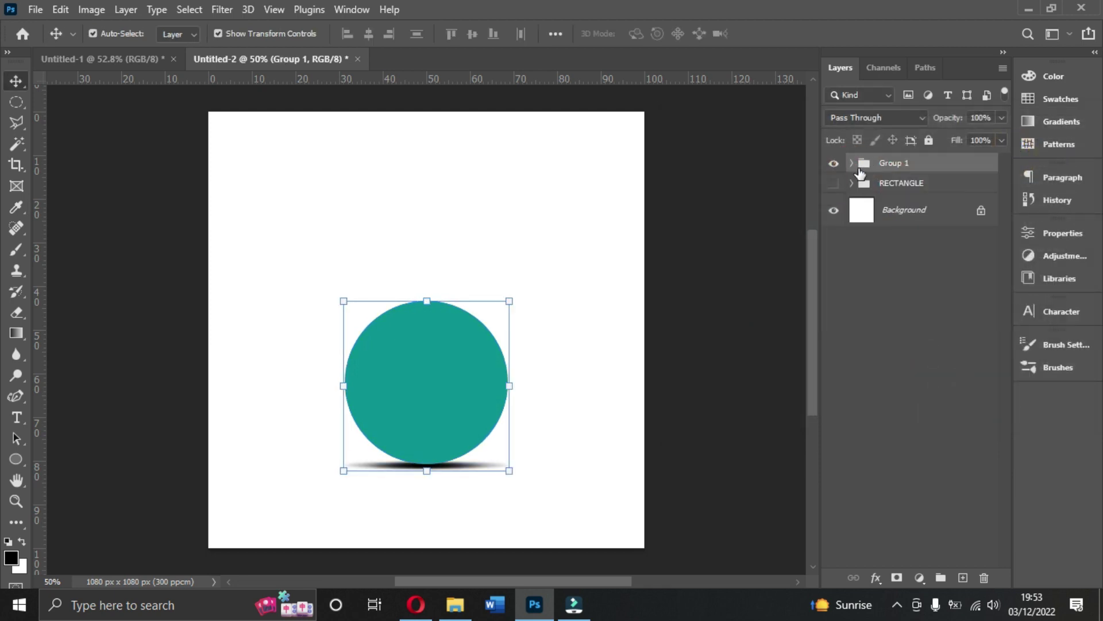
Step: Deselect the layers and make the RECTANGLE group visible together with the circle group
click(712, 224)
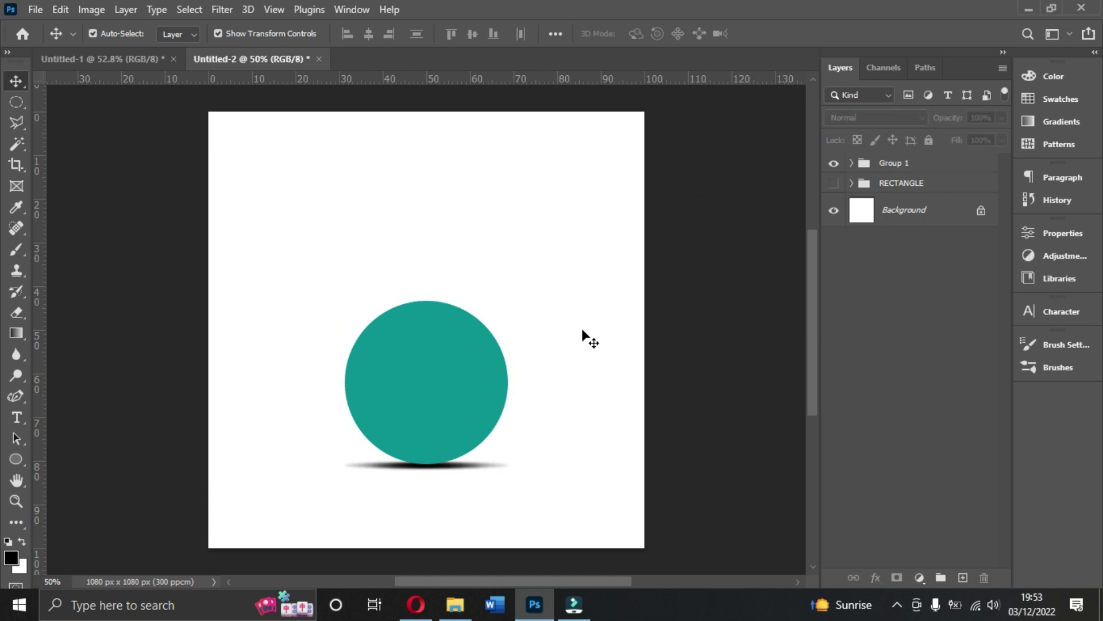
click(834, 184)
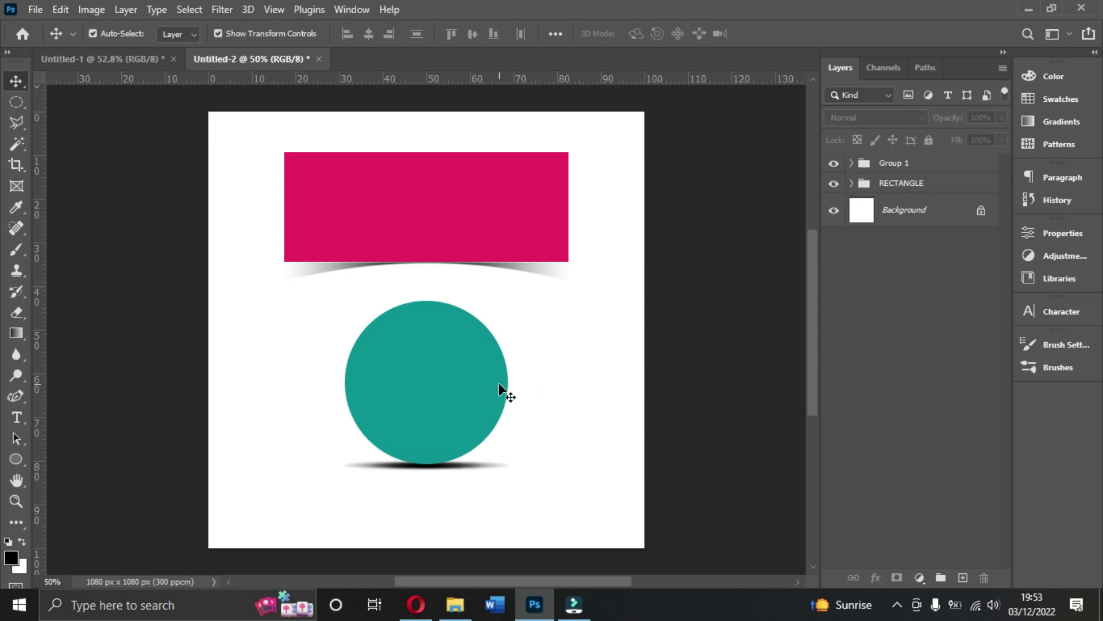